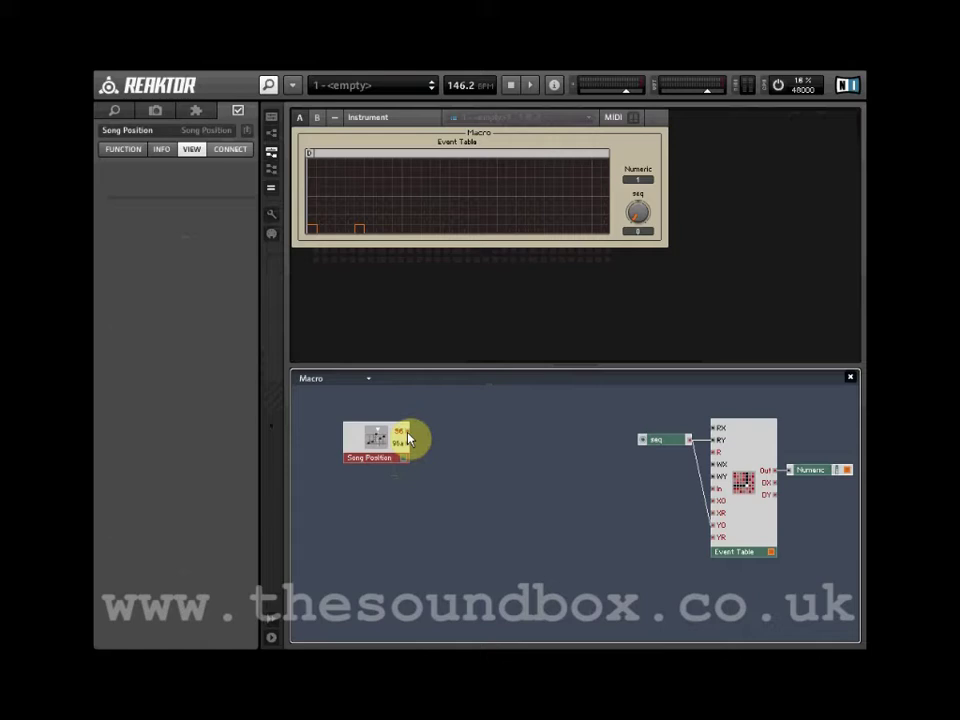
Add a Modulo math module beside Song Position and wire Song Position's 96 output to its A input
right_click(456, 489)
mouse_move(529, 321)
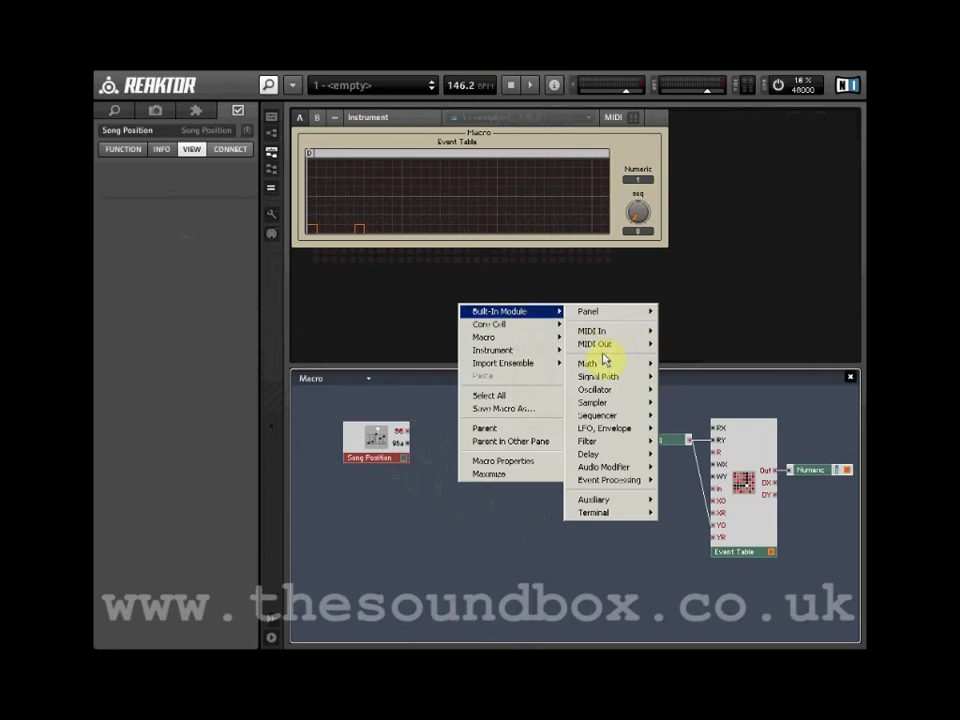
mouse_move(605, 366)
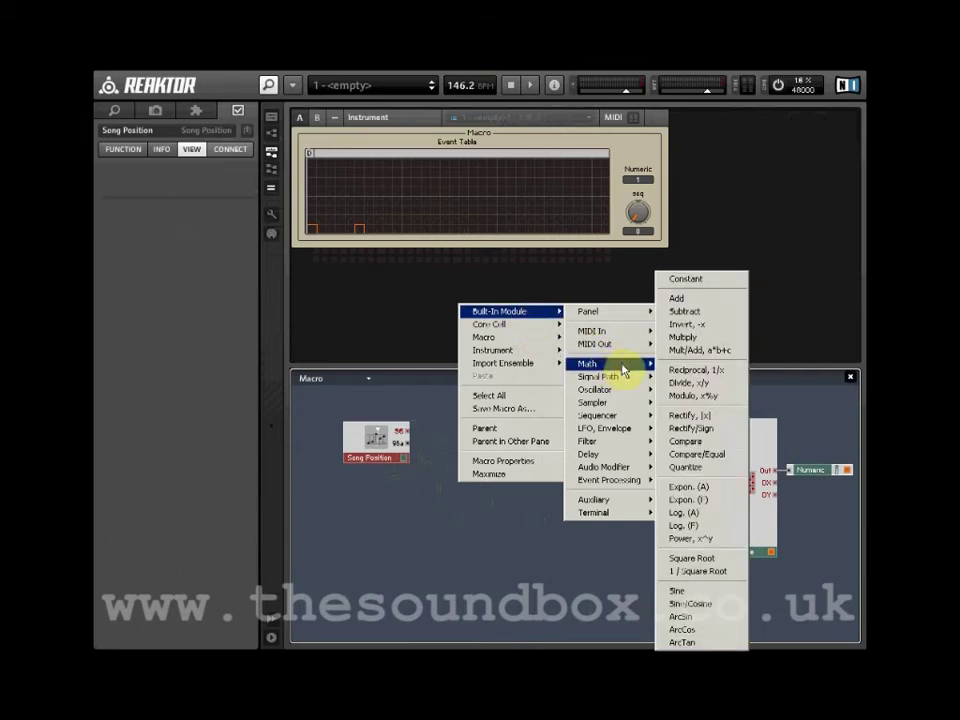
click(694, 395)
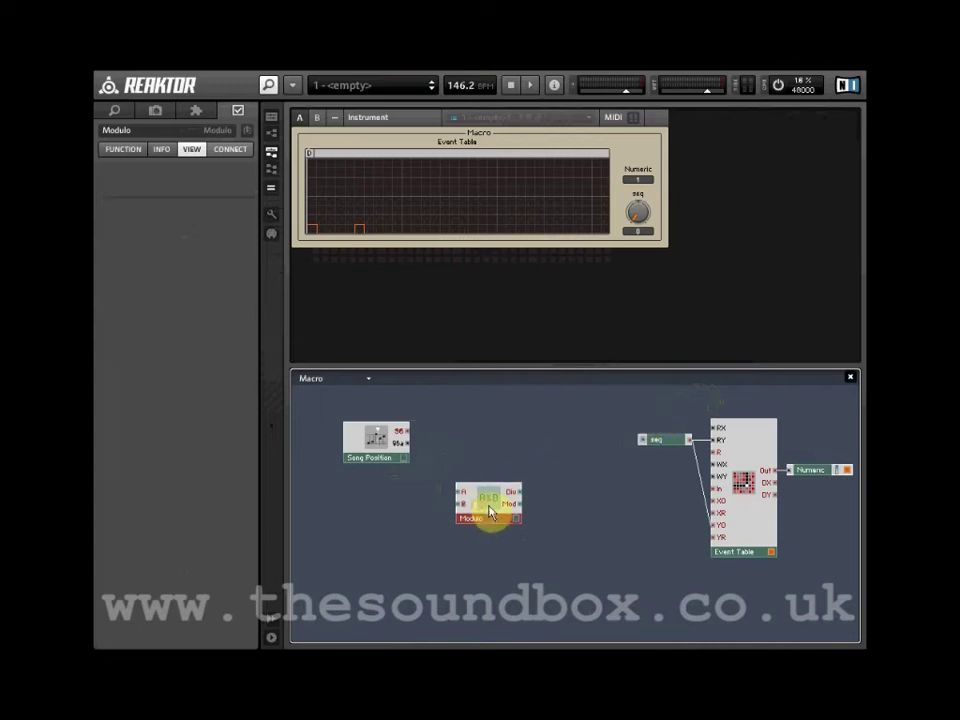
drag(488, 512, 483, 487)
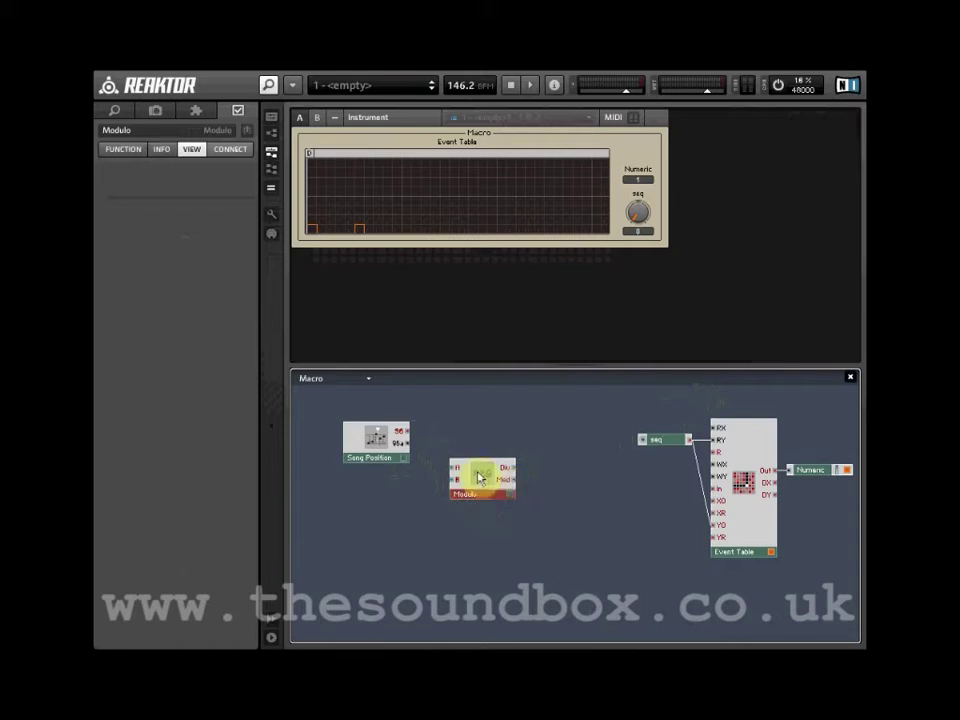
drag(407, 432, 452, 469)
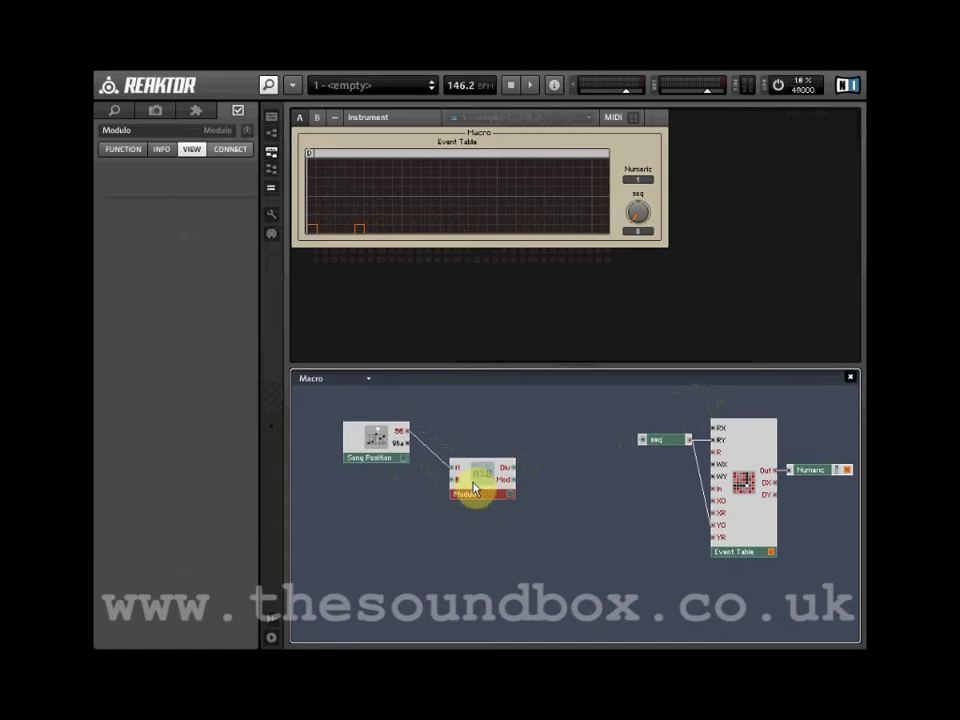
Add a List panel module below Song Position and rename it Tempo
right_click(392, 537)
mouse_move(412, 361)
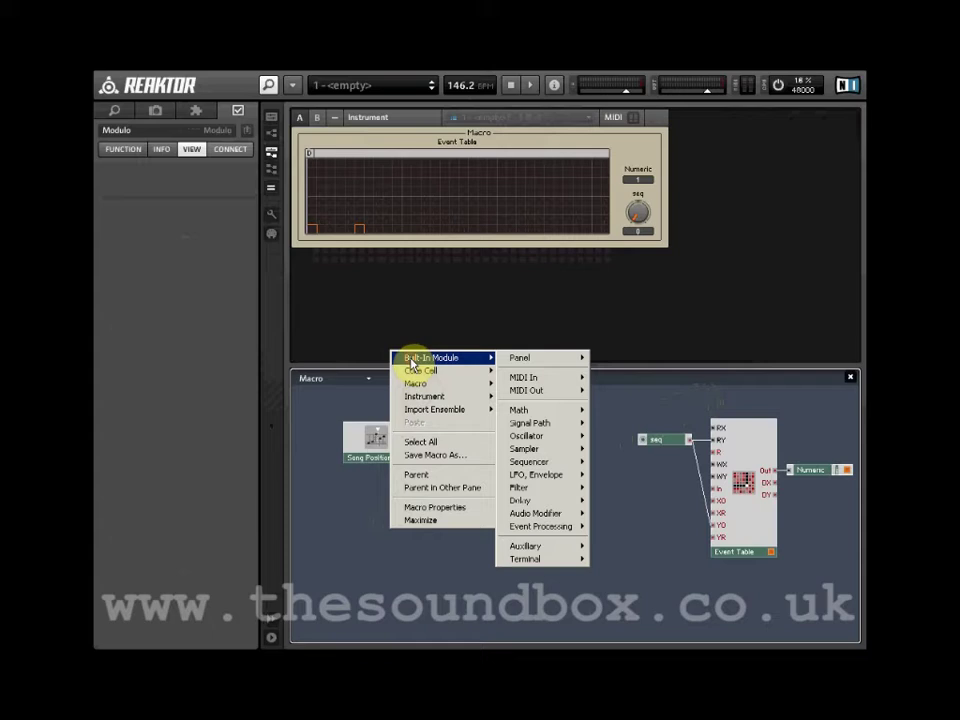
mouse_move(520, 362)
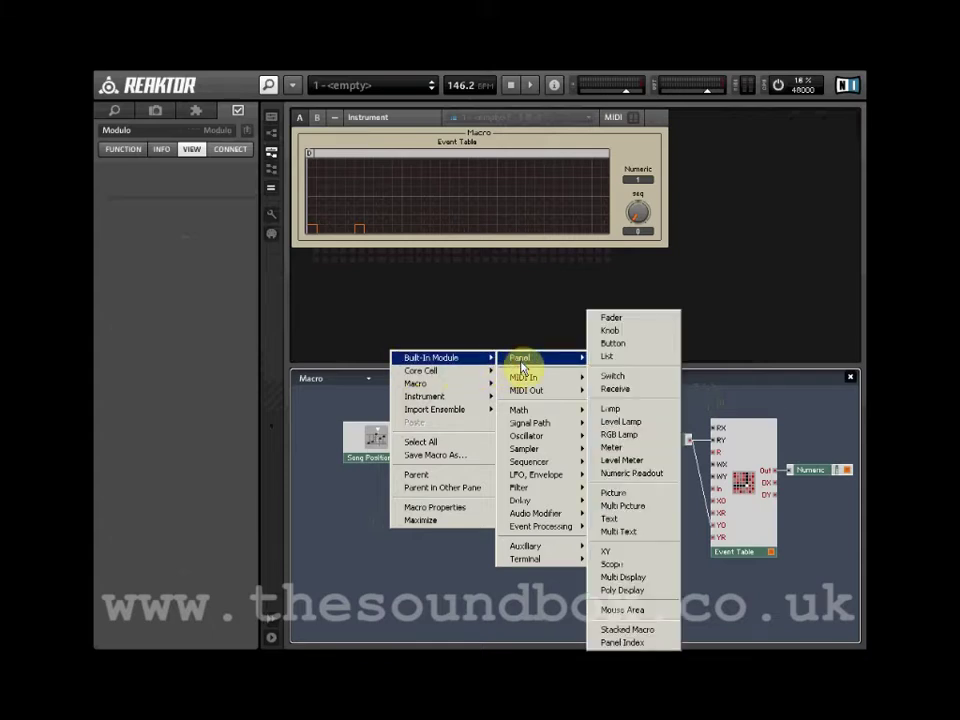
click(632, 358)
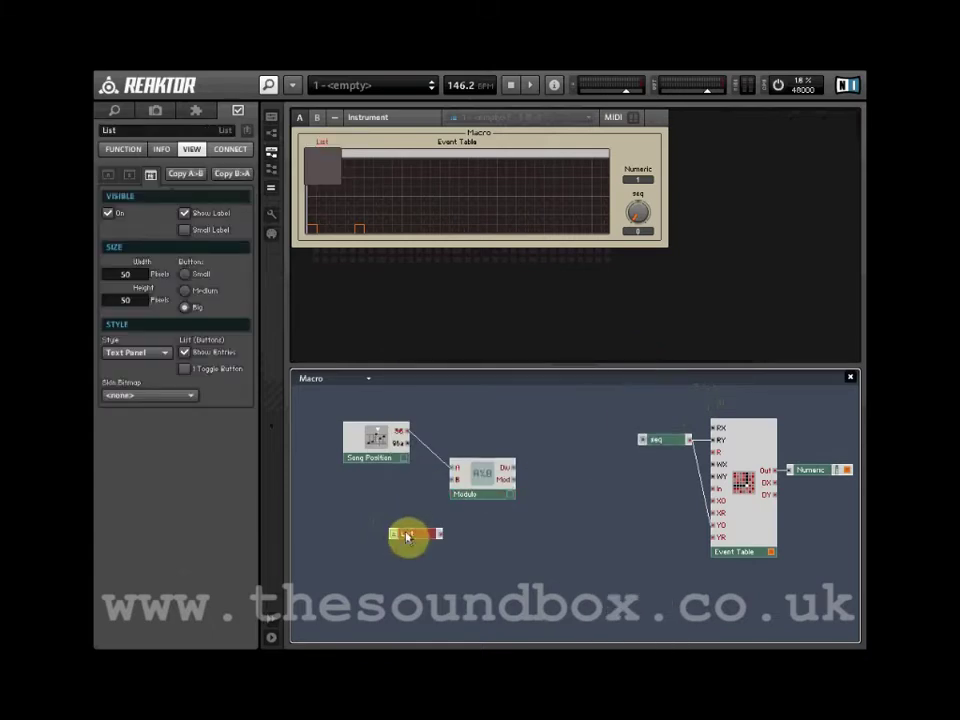
drag(407, 537, 338, 512)
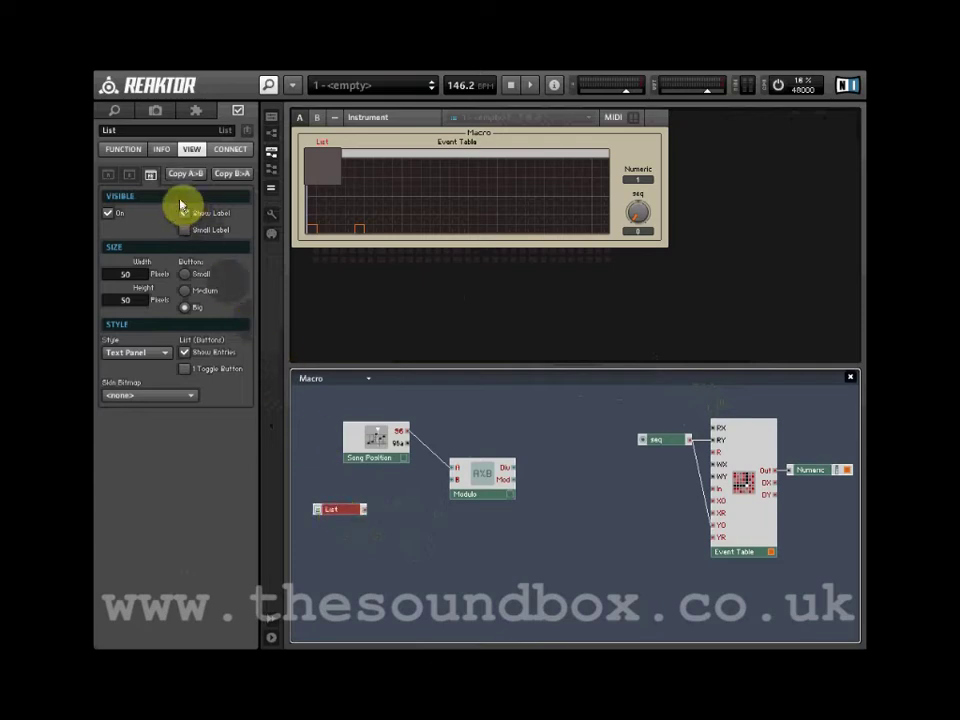
click(146, 134)
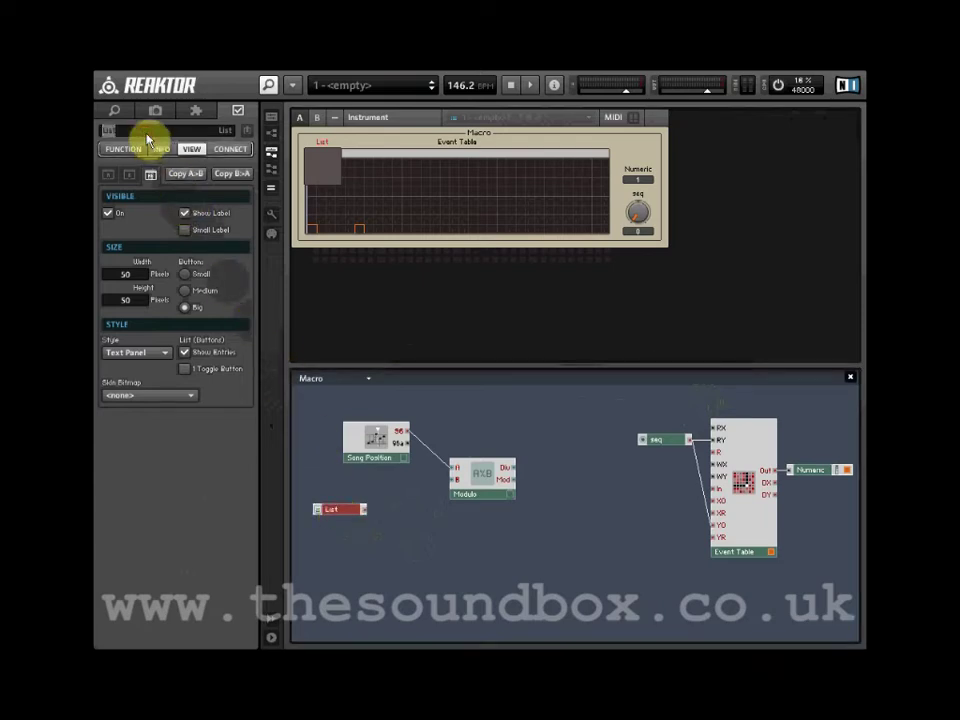
text(Tempo)
key(Return)
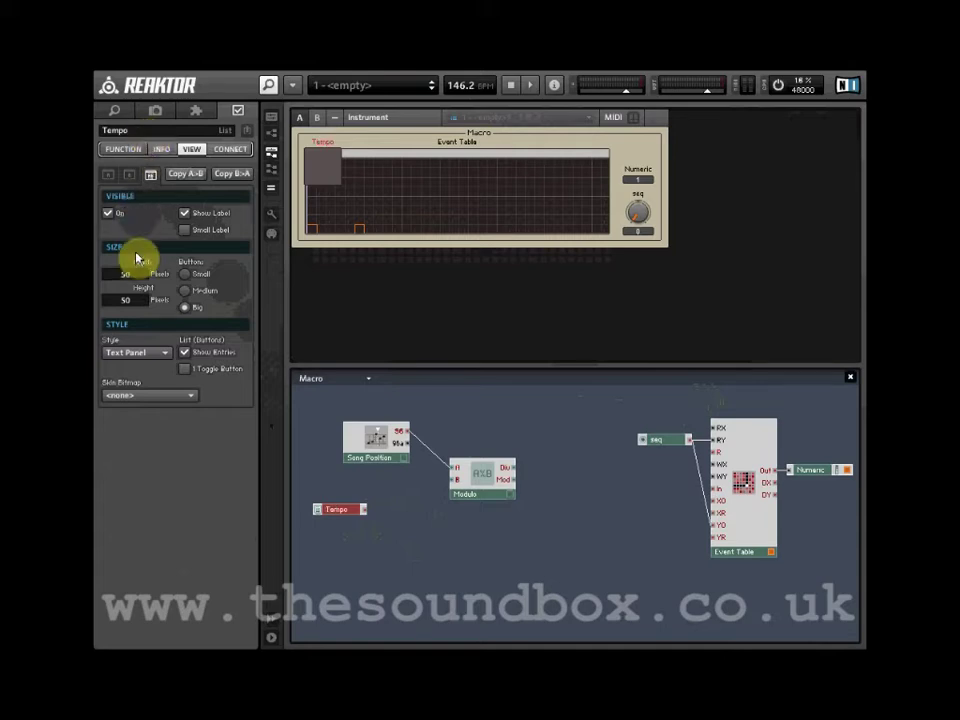
Set the Tempo list's display style to Menu and its number of entries to 4
click(156, 354)
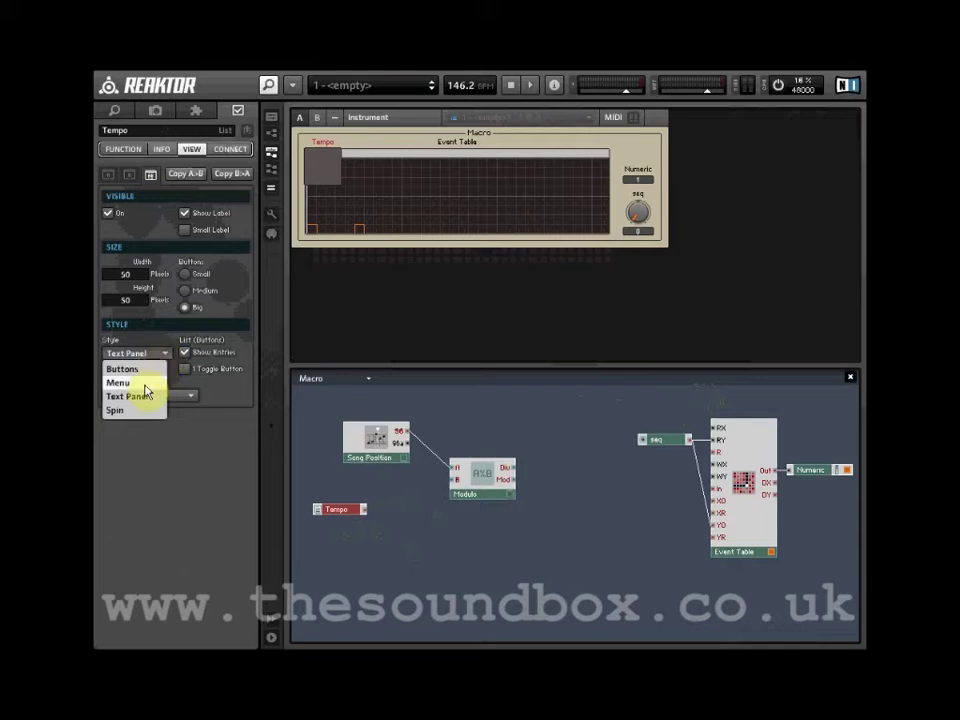
click(145, 385)
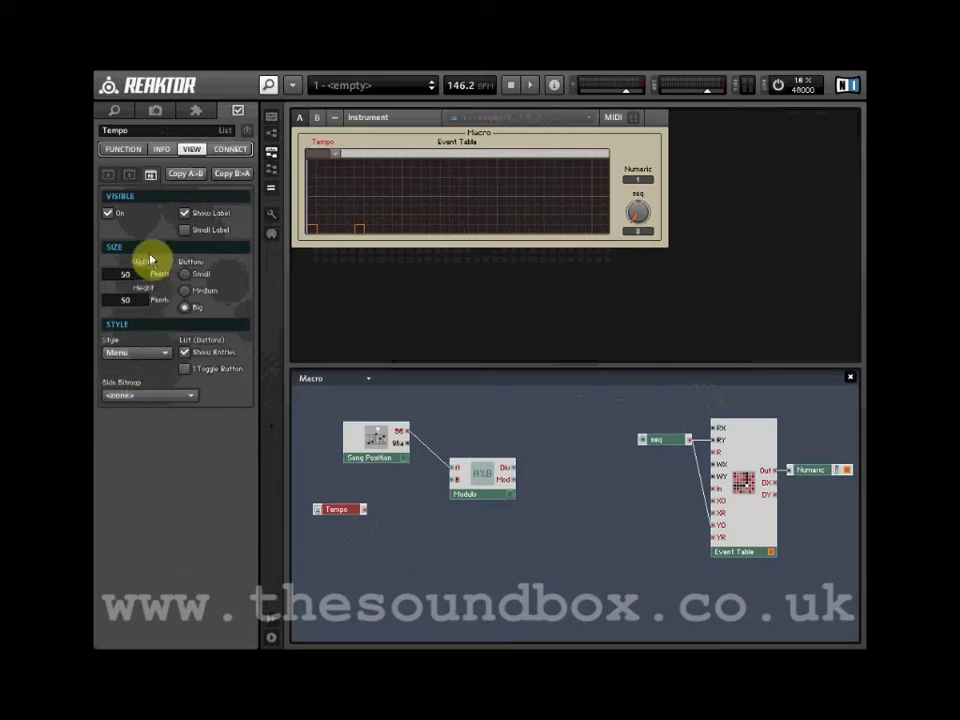
click(124, 149)
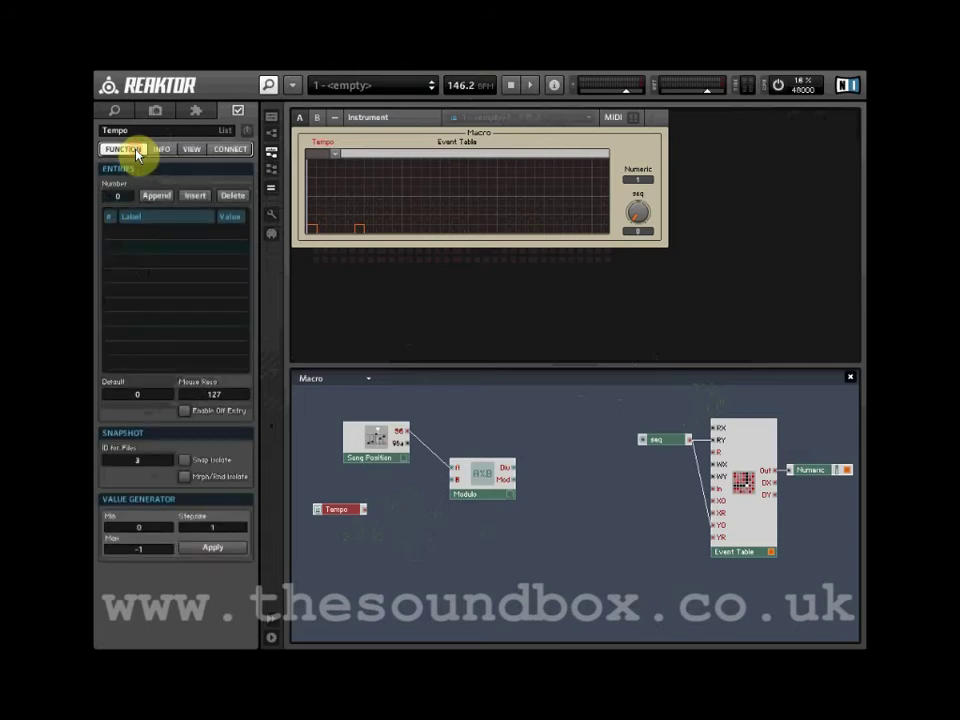
click(120, 200)
text(4)
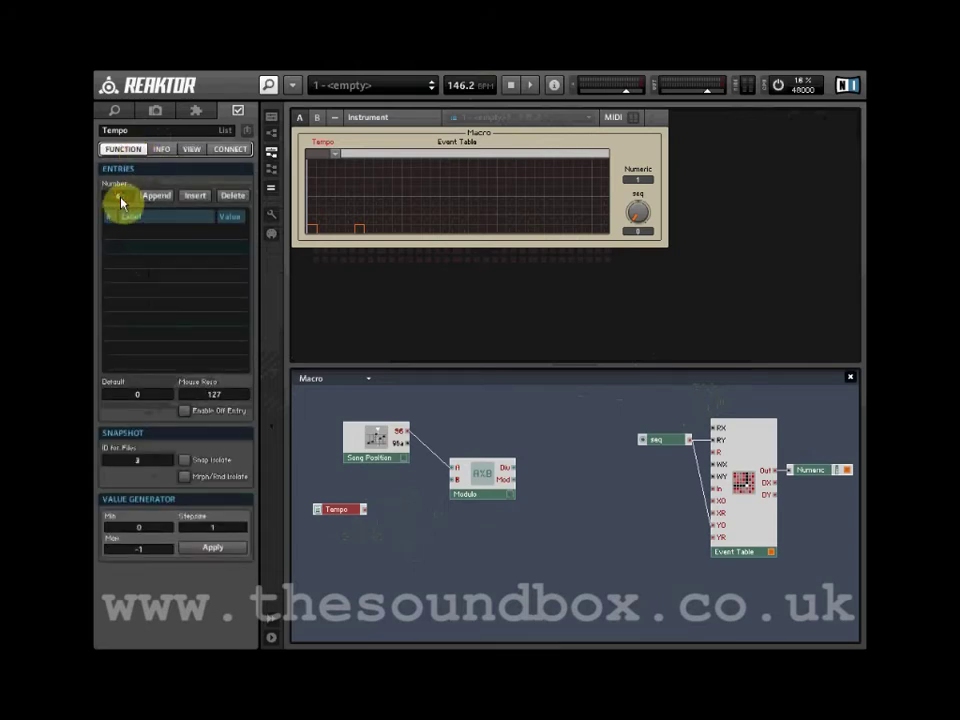
key(Return)
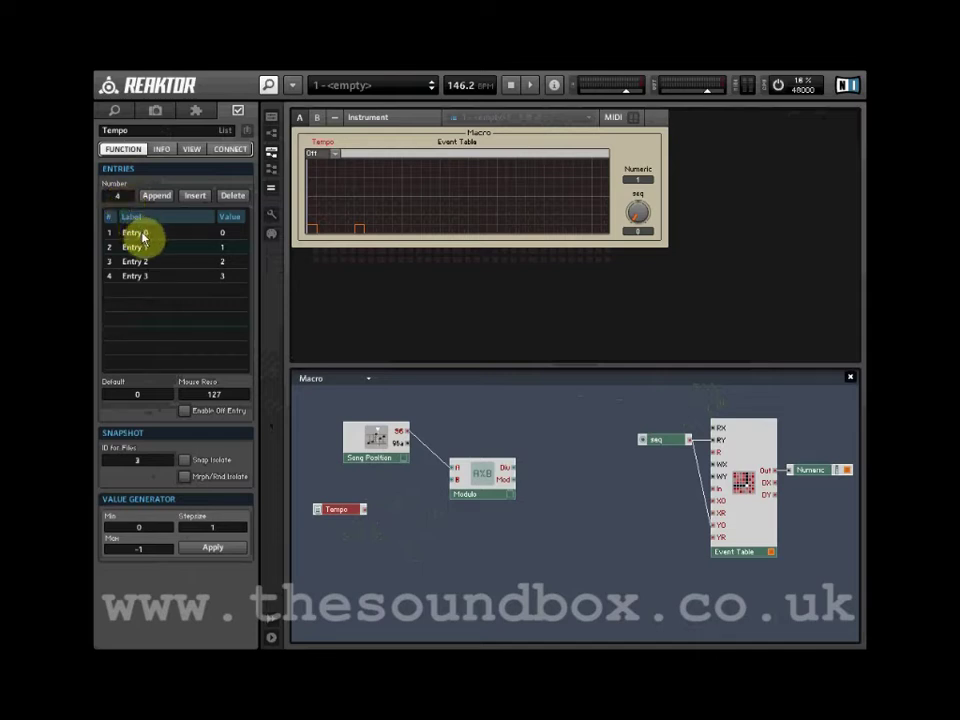
Label the first two entries of the Tempo list 1/1 and 1/2
click(141, 234)
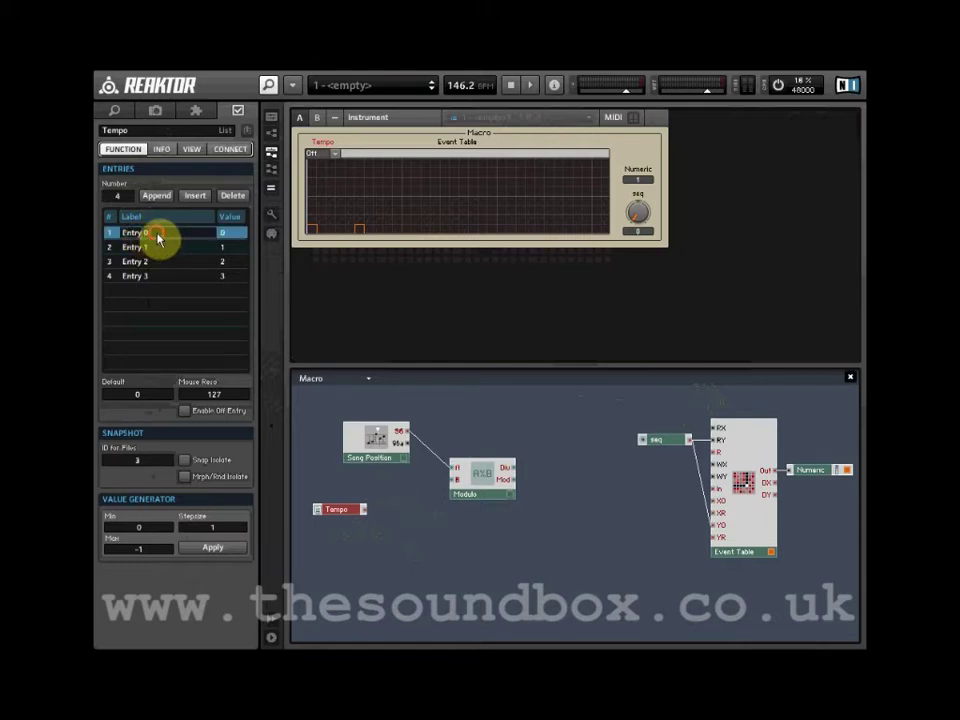
key(BackSpace)
text(1/1)
key(Return)
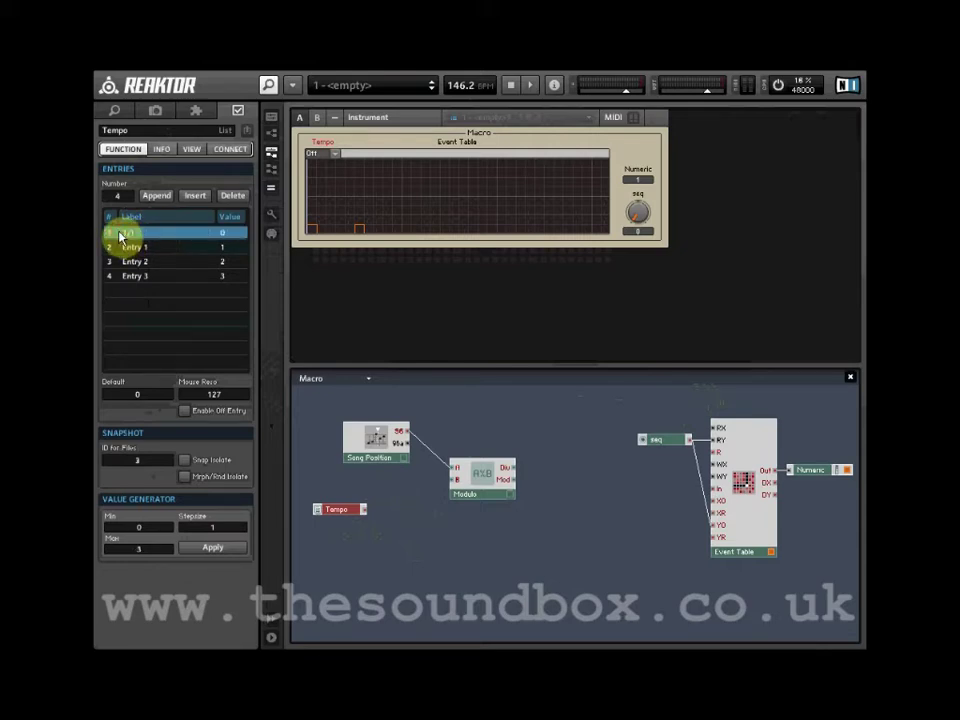
click(154, 248)
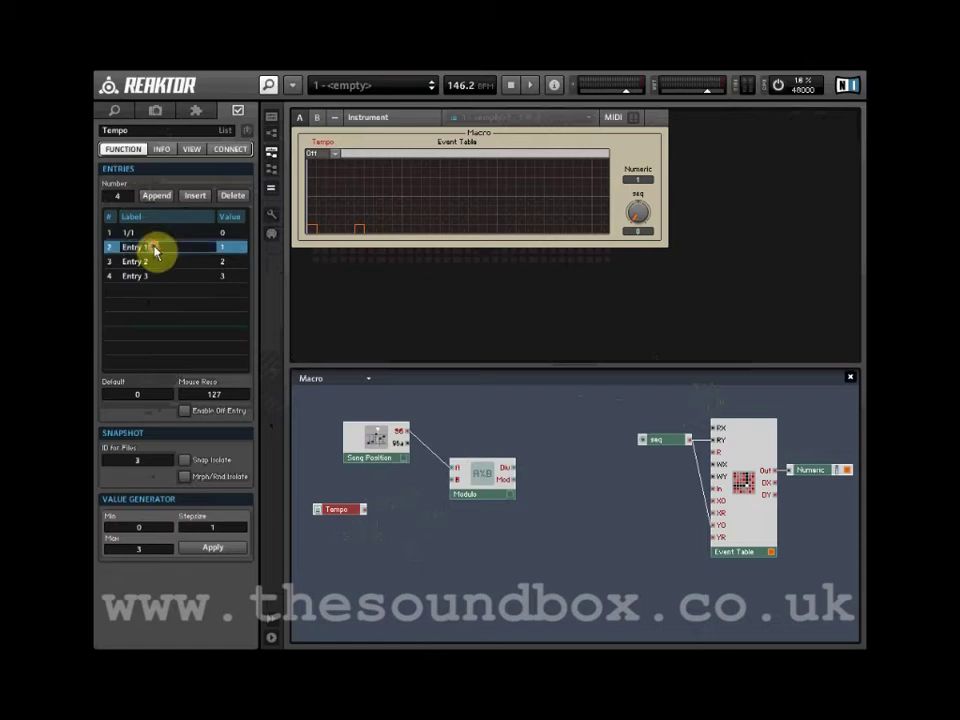
text(1/2)
key(Return)
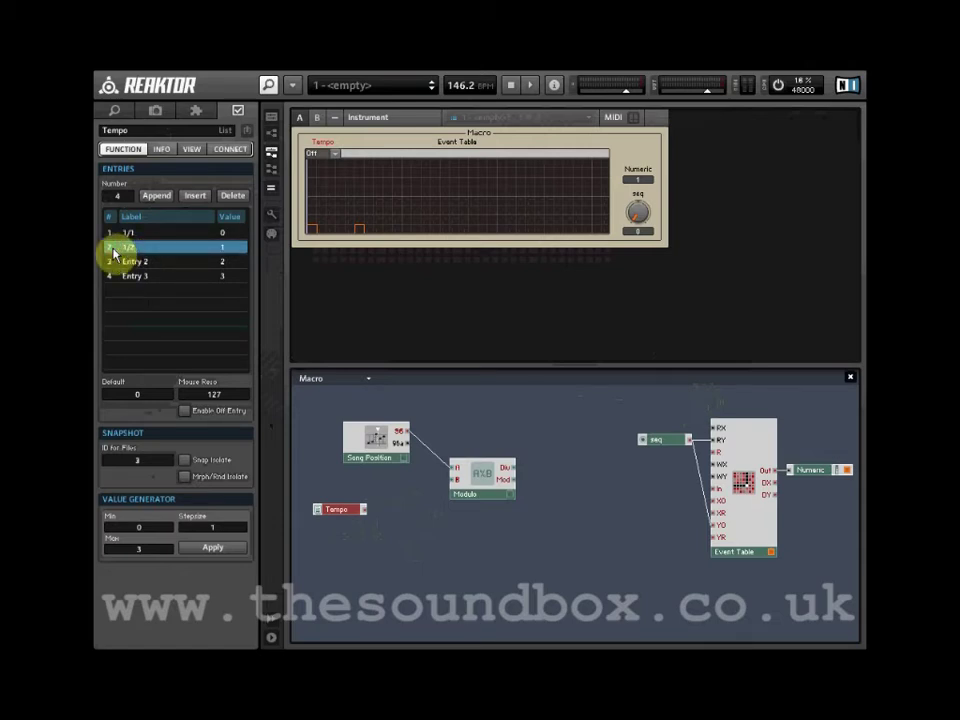
Label the third and fourth entries of the Tempo list 1/4 and 1/8
double_click(151, 264)
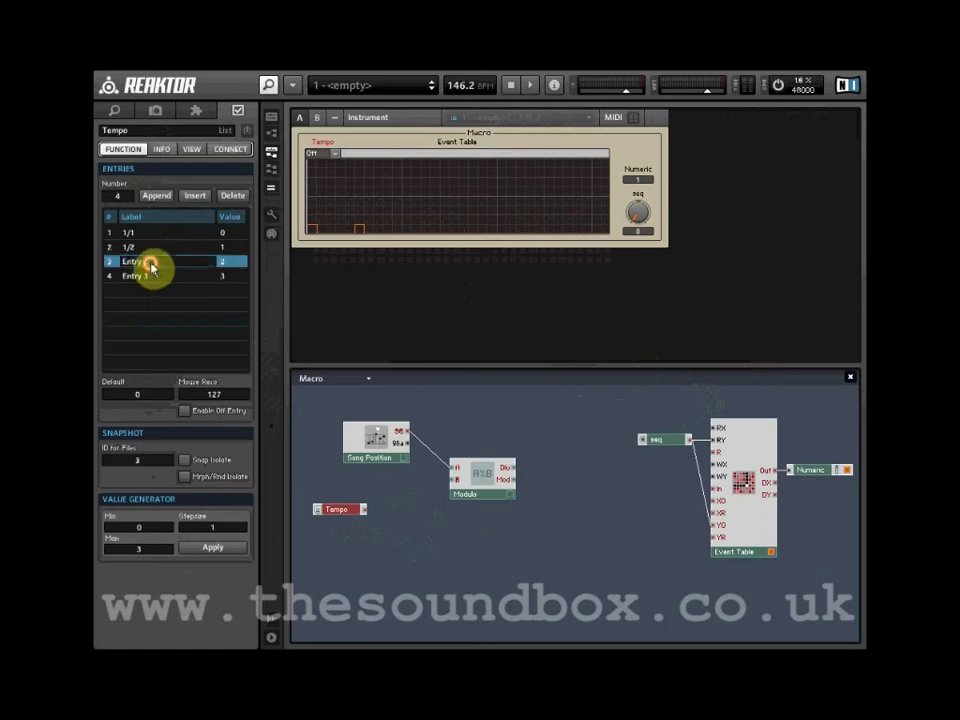
click(110, 265)
text(1/4)
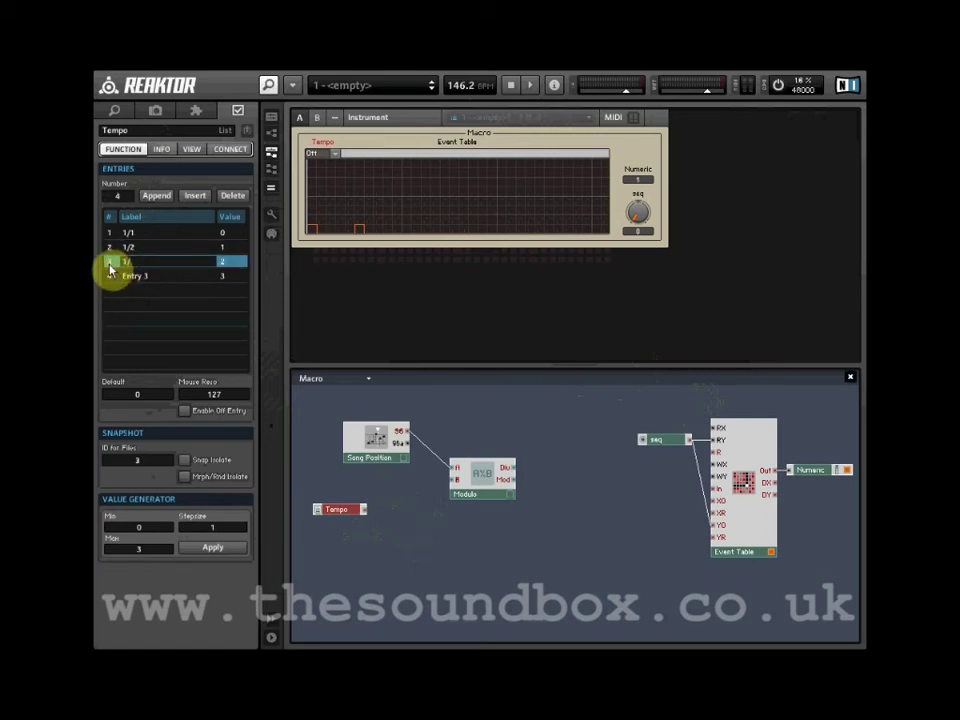
key(Return)
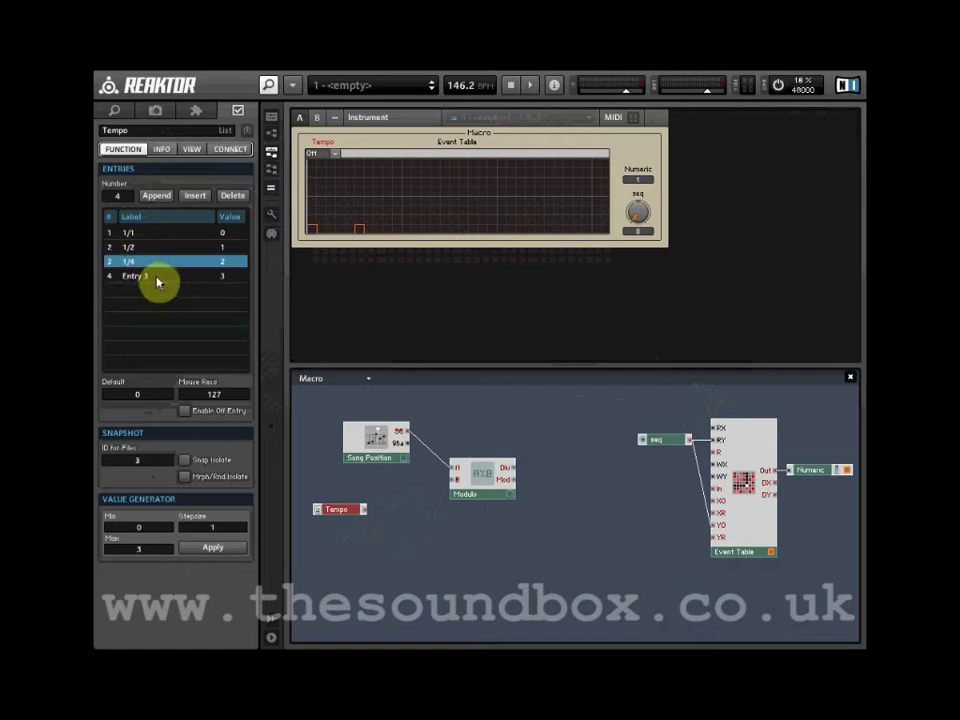
click(150, 275)
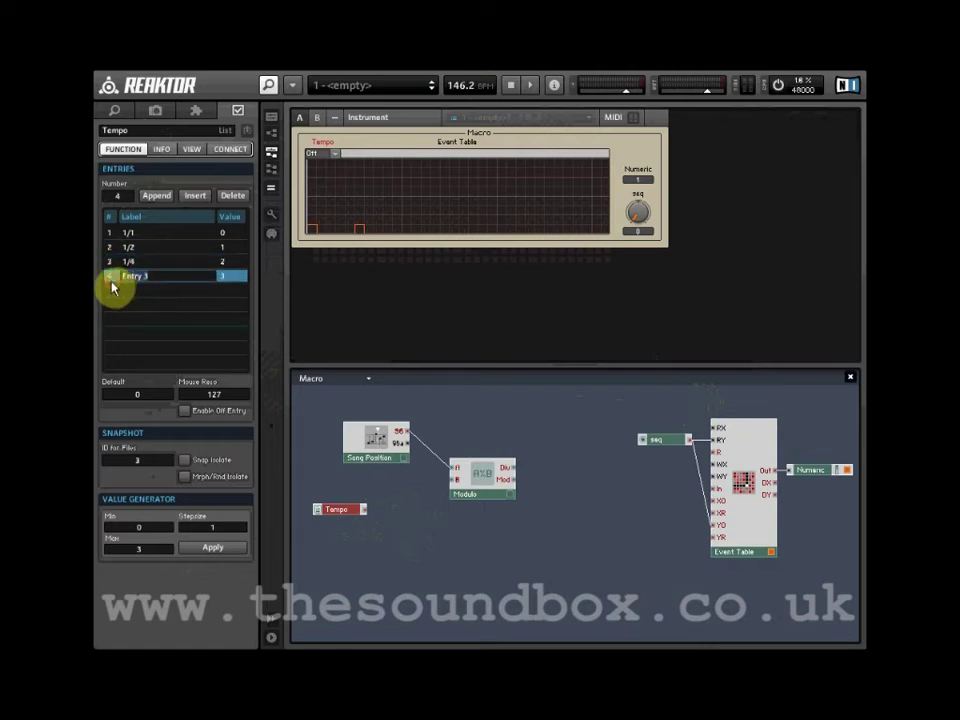
text(1/8)
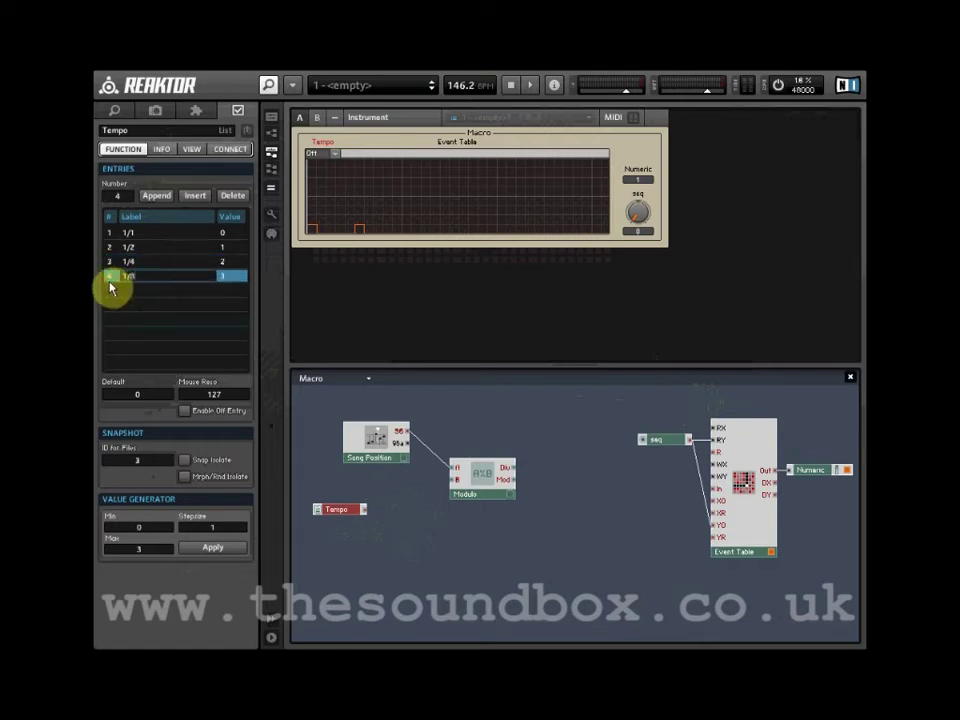
key(Return)
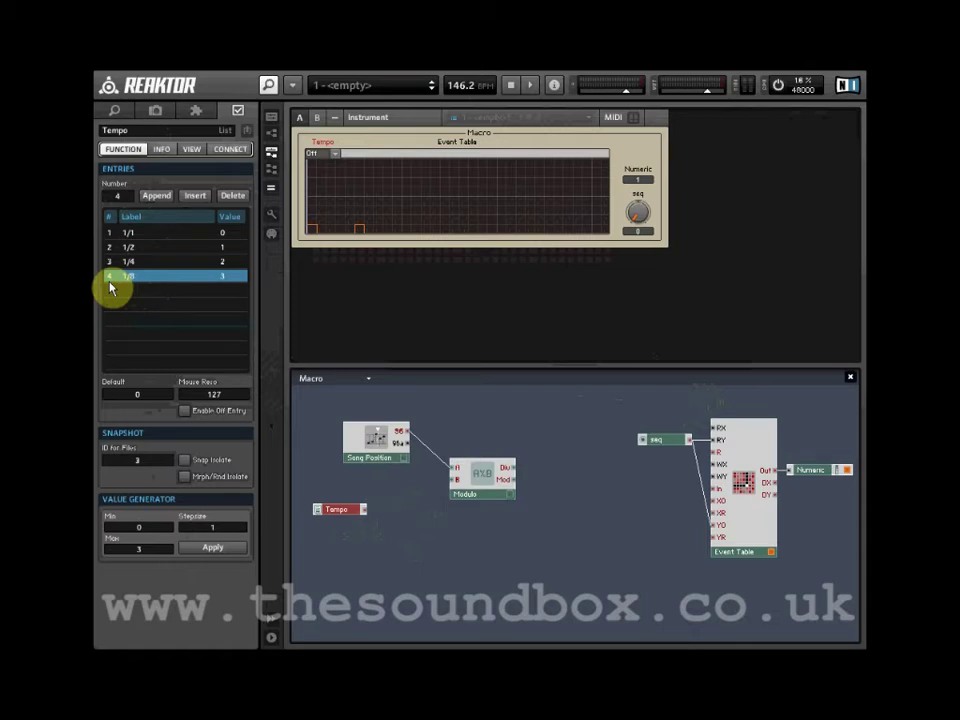
Add a Selector/Scanner module beside the Tempo list and set its minimum number of port groups to 4
right_click(399, 532)
mouse_move(445, 366)
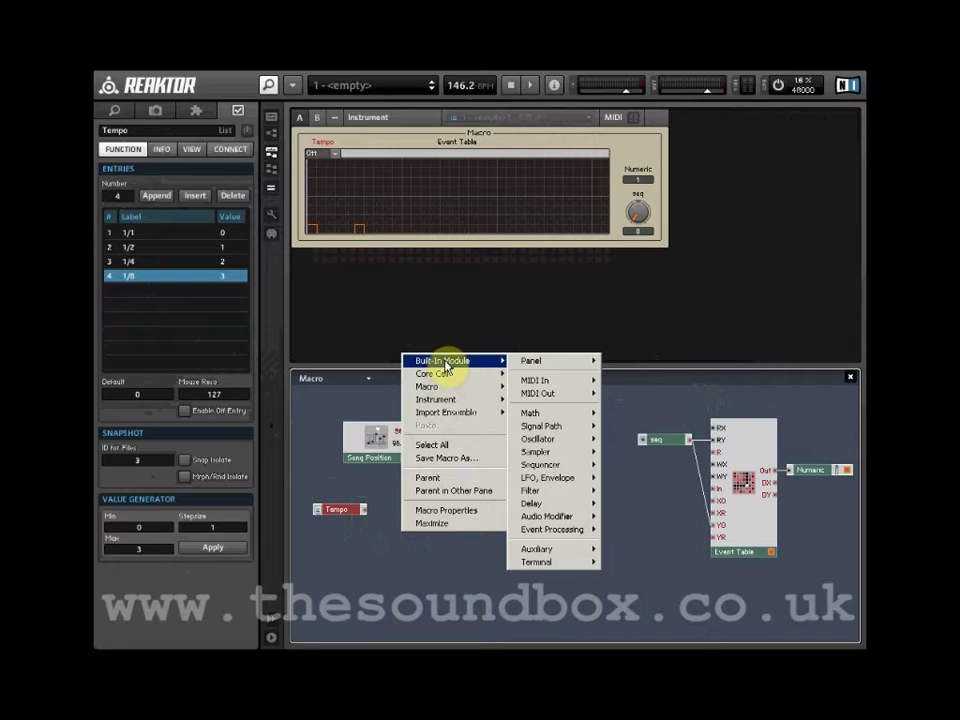
mouse_move(553, 427)
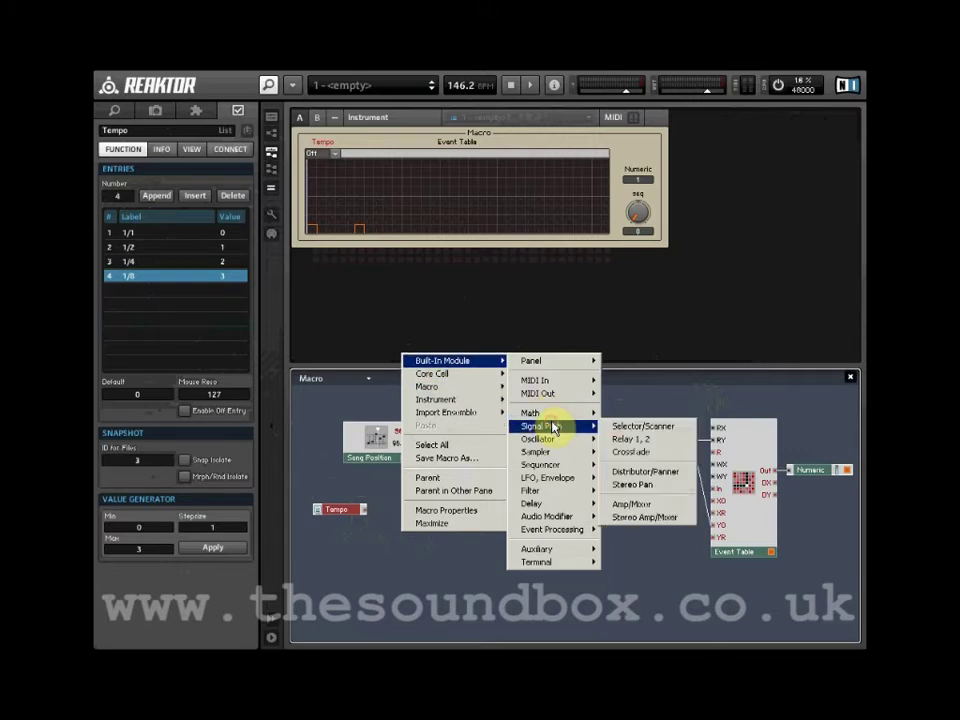
click(636, 428)
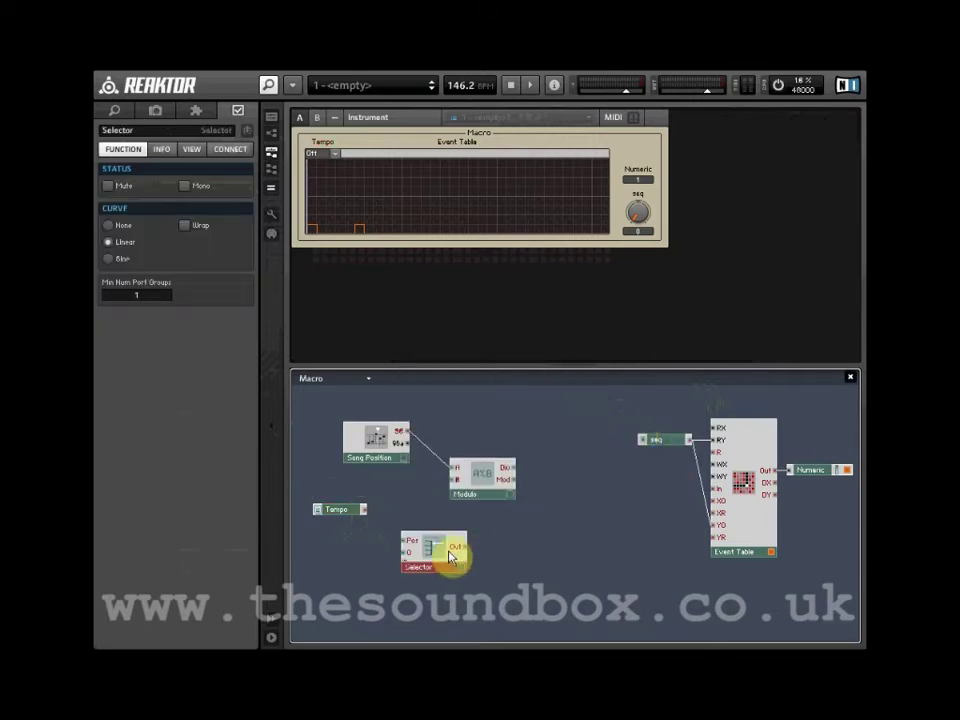
drag(443, 552, 430, 522)
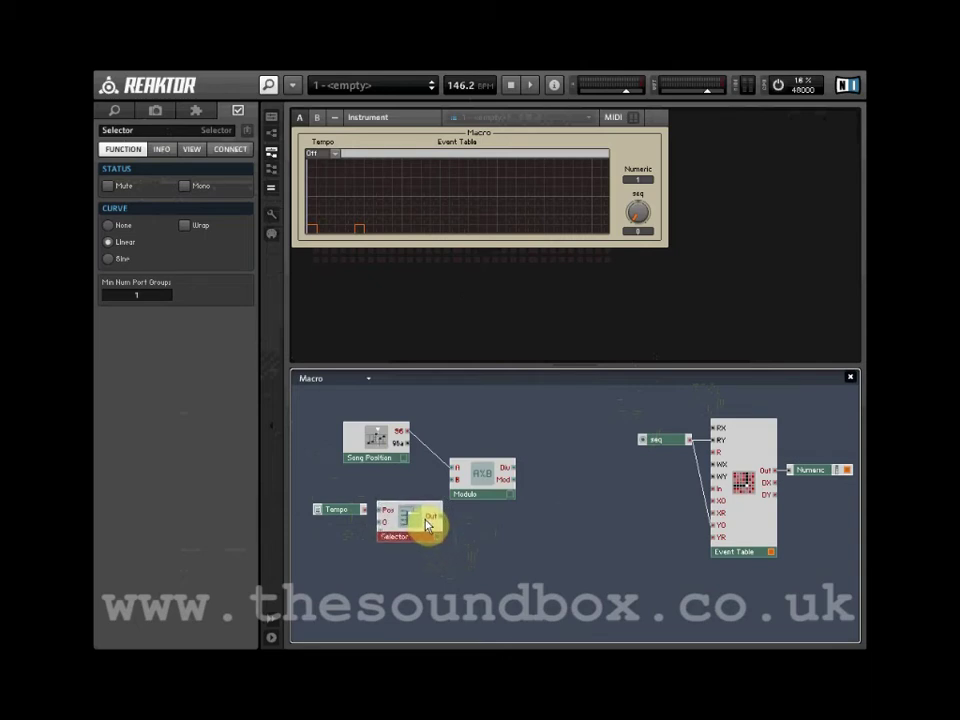
drag(427, 525, 430, 527)
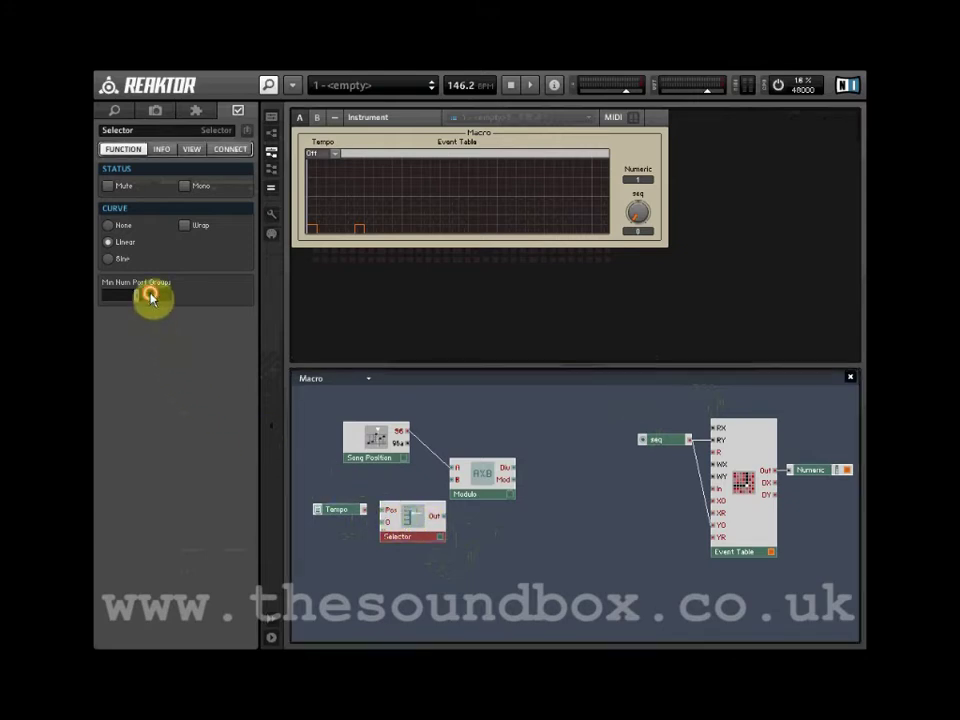
text(4)
key(Return)
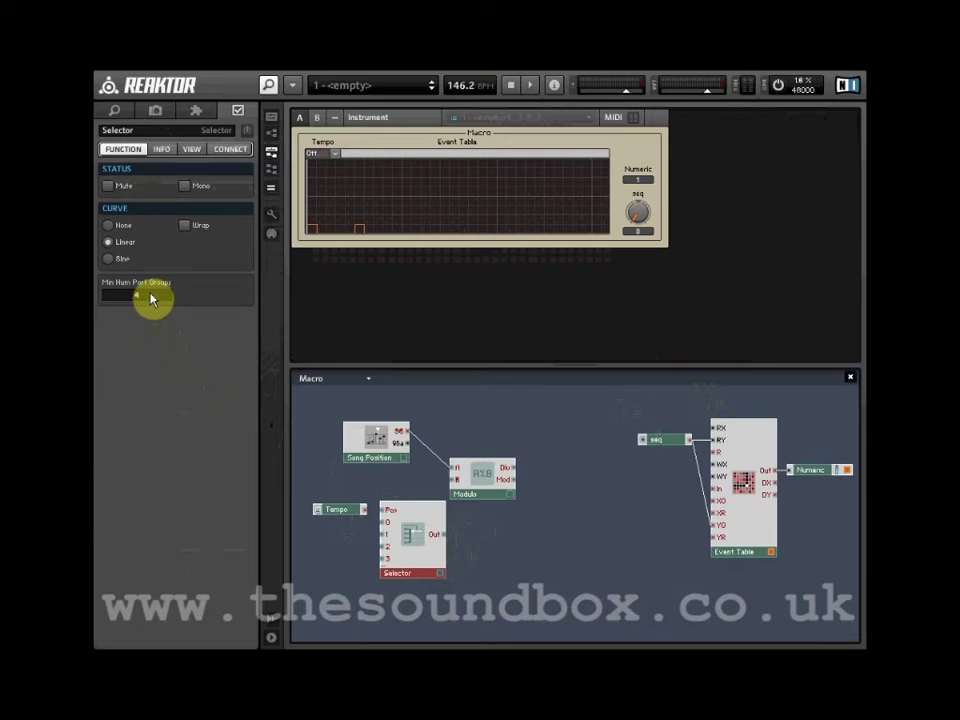
Create a constant on each of the Selector's four inputs, 0 through 3
right_click(388, 530)
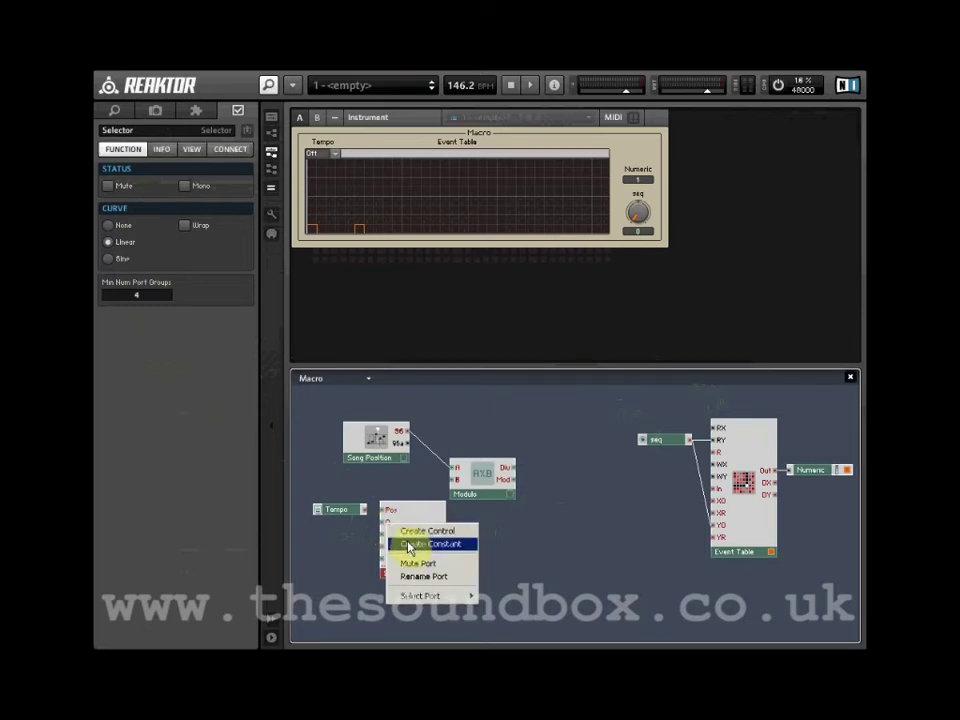
click(408, 545)
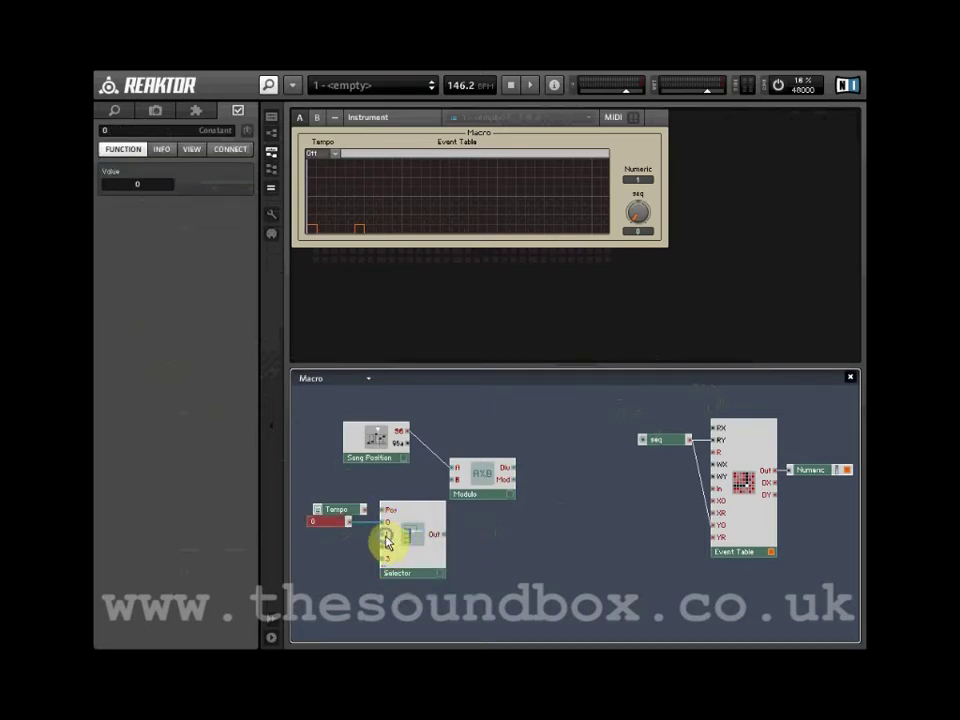
right_click(387, 541)
click(394, 556)
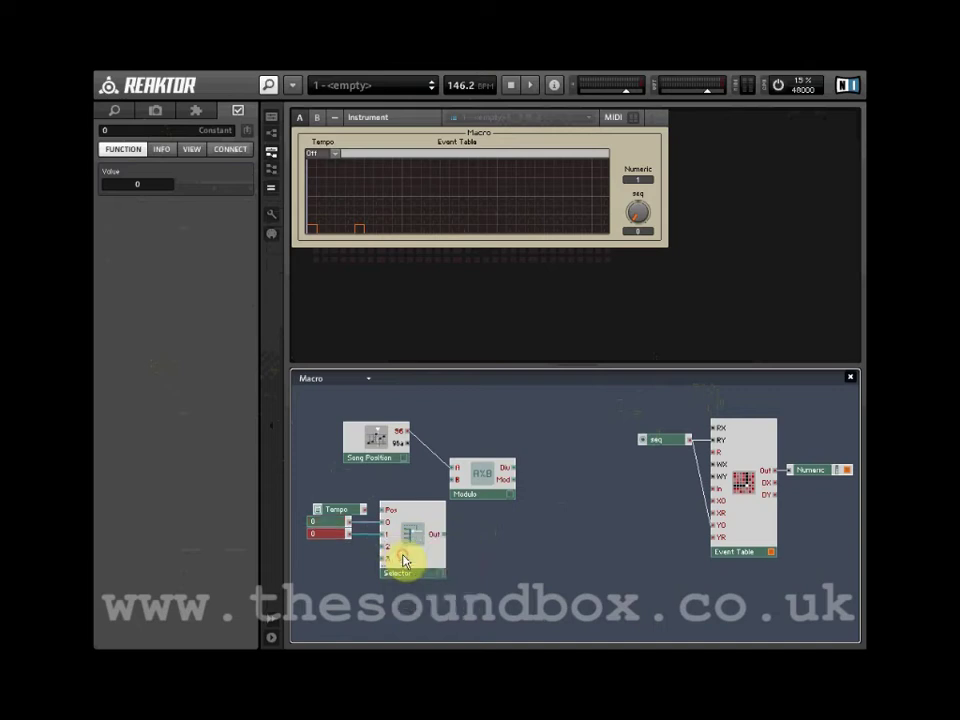
right_click(388, 556)
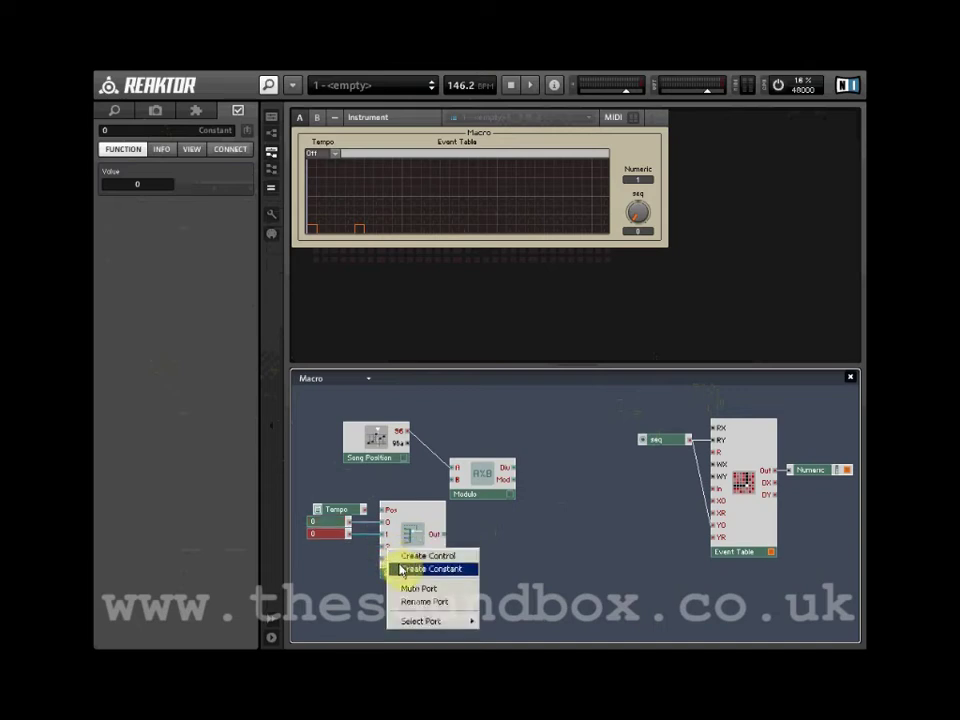
click(400, 571)
right_click(388, 560)
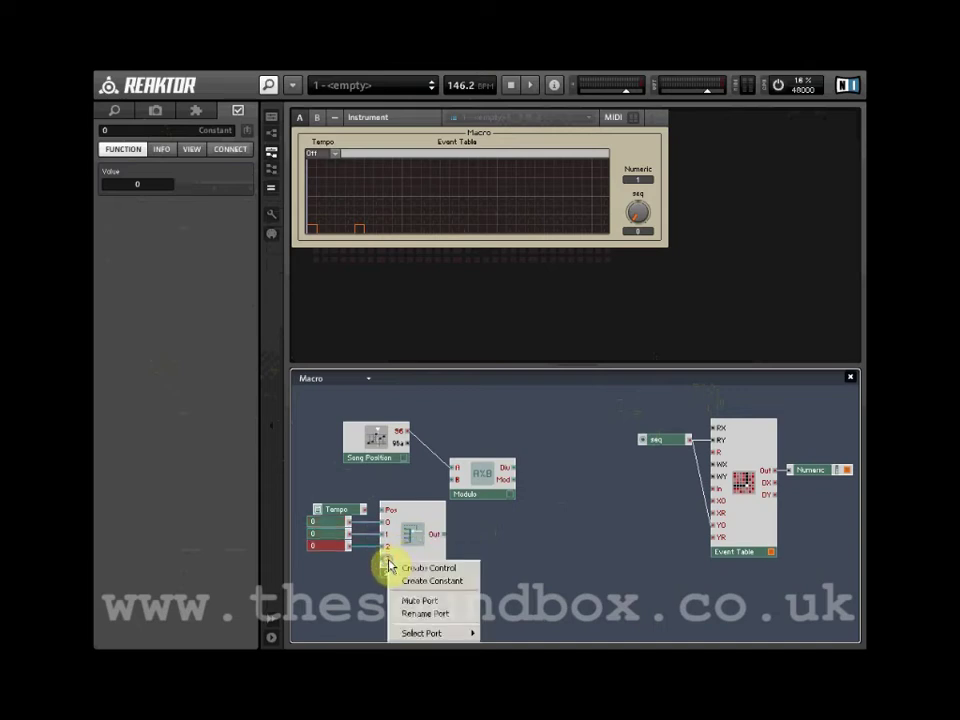
click(405, 583)
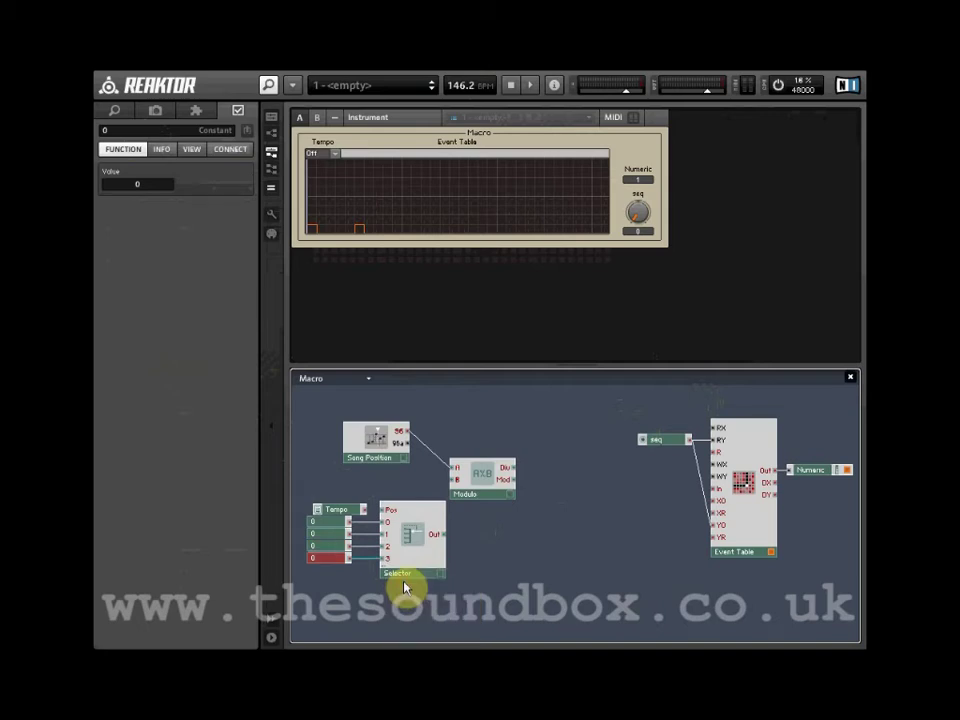
Set the constants feeding Selector inputs 0 and 1 to 96 and 48
click(333, 524)
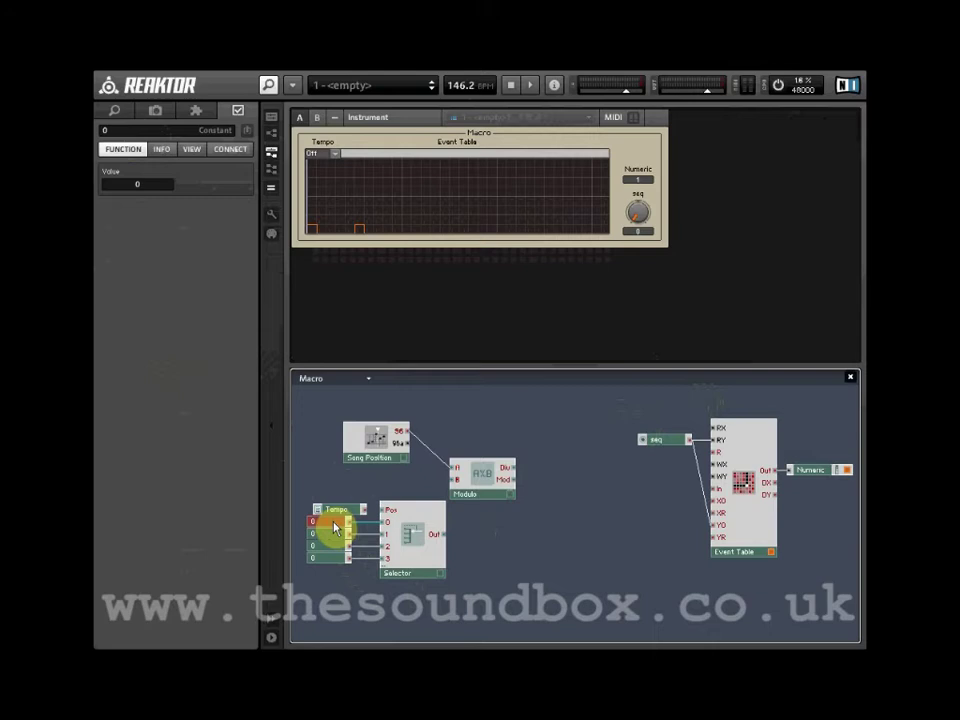
click(136, 131)
double_click(136, 132)
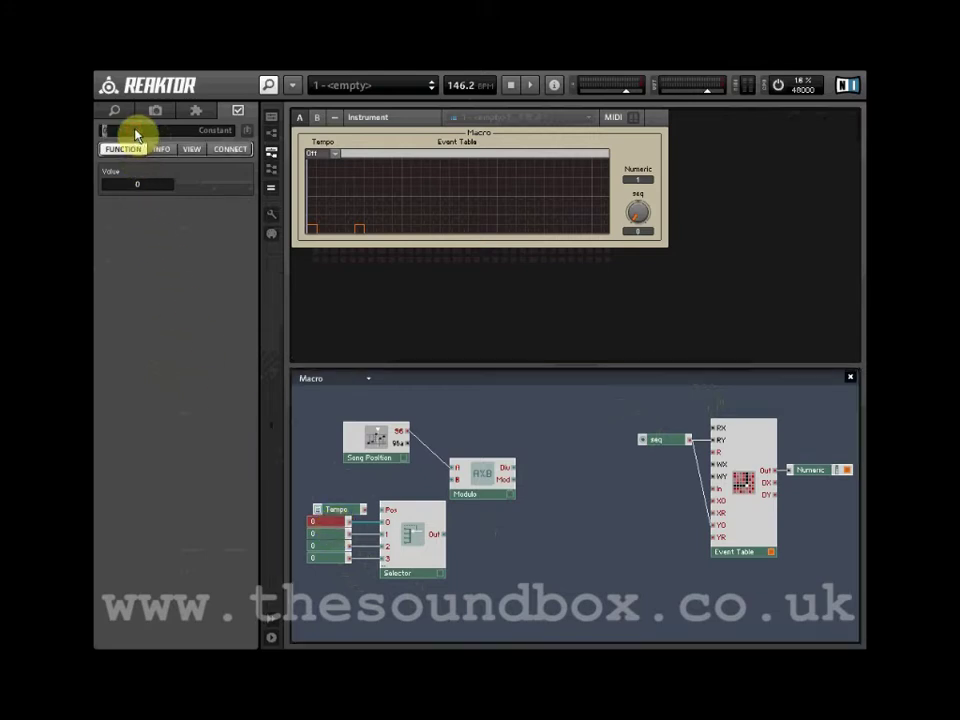
text(96)
key(Return)
click(316, 534)
click(111, 133)
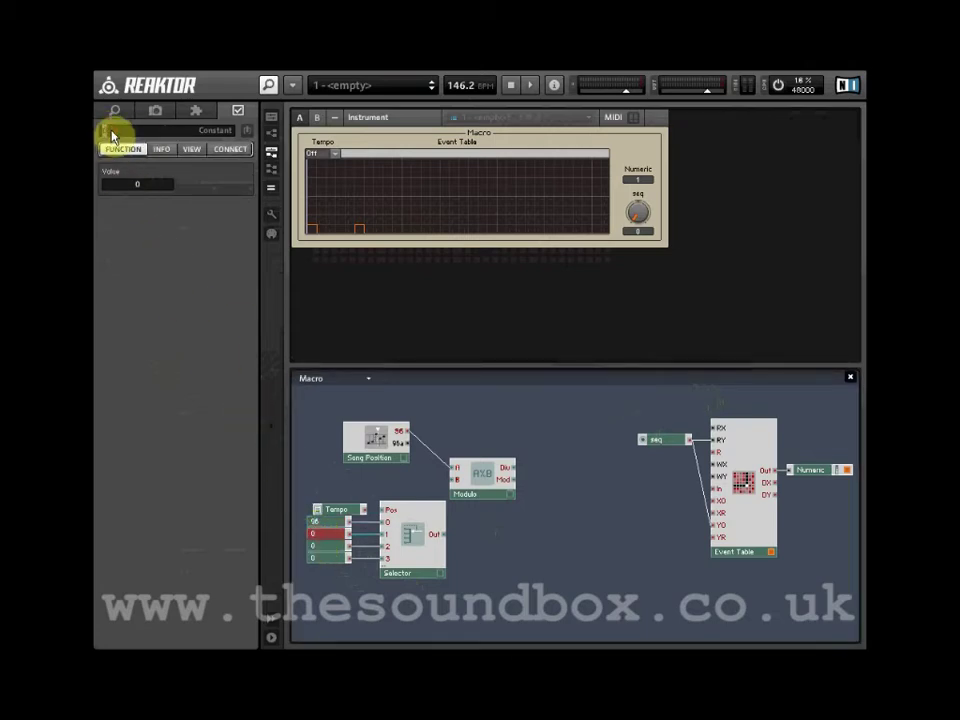
text(48)
key(Return)
Set the constants feeding Selector inputs 2 and 3 to 24 and 12
click(343, 547)
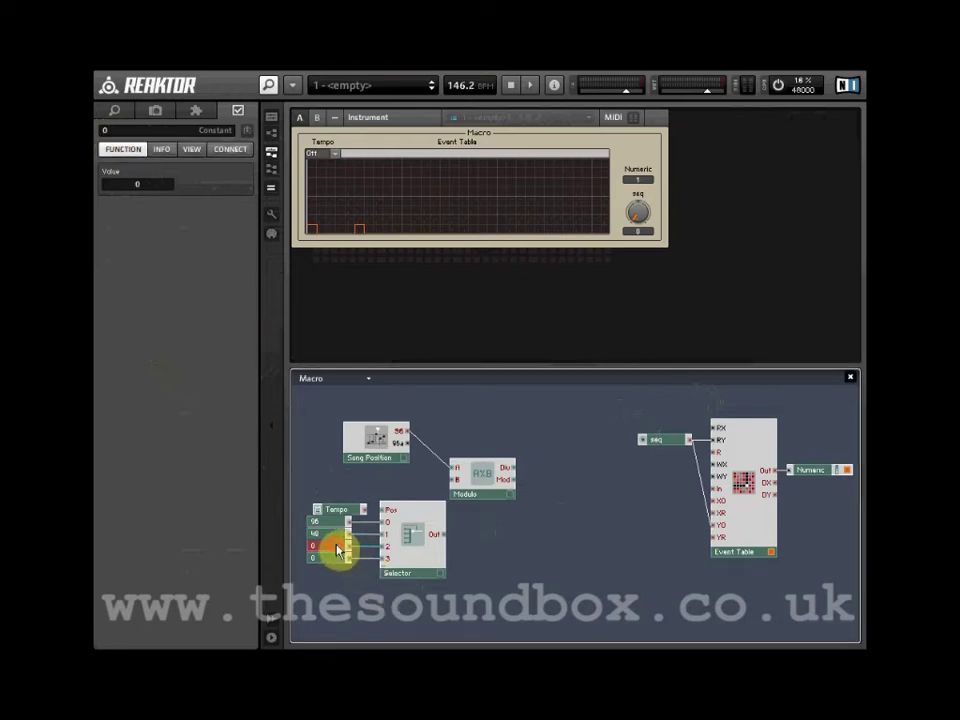
click(108, 131)
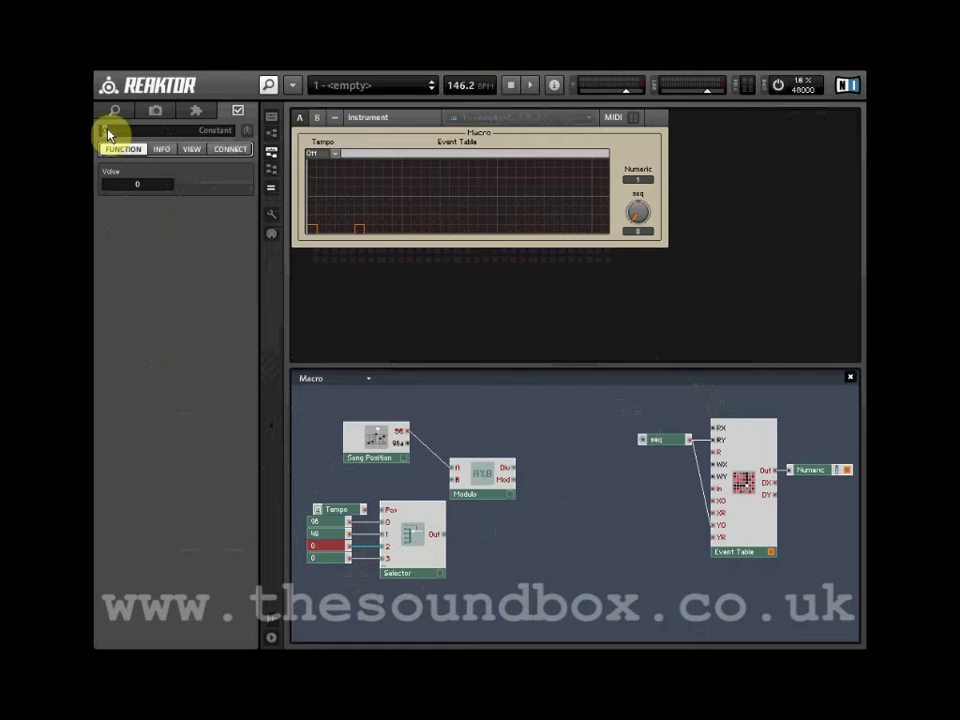
text(24)
key(Return)
click(336, 557)
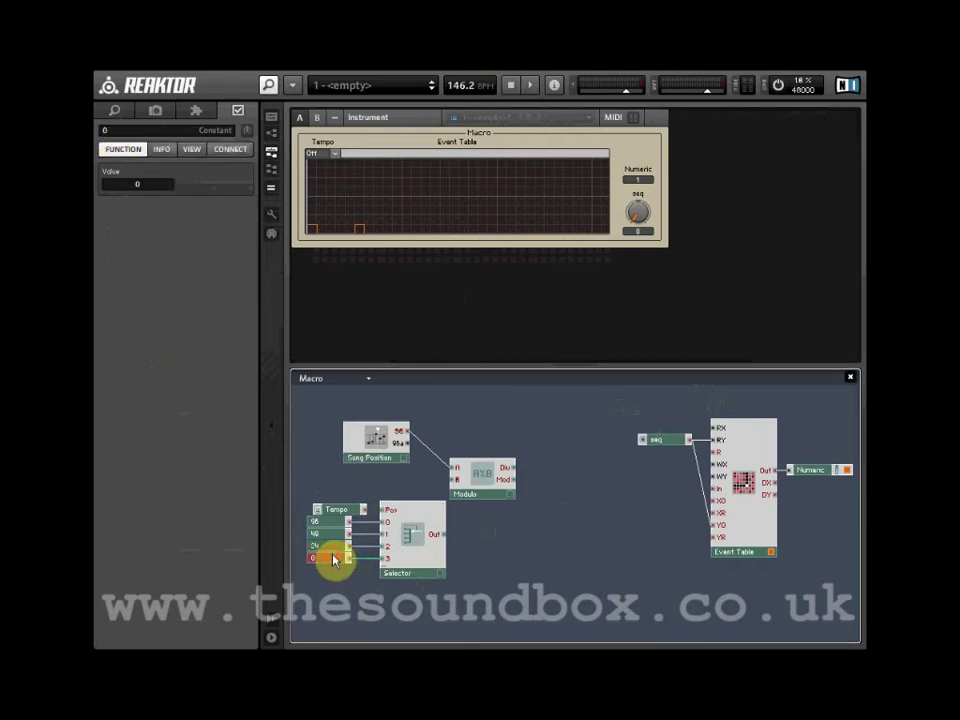
click(122, 134)
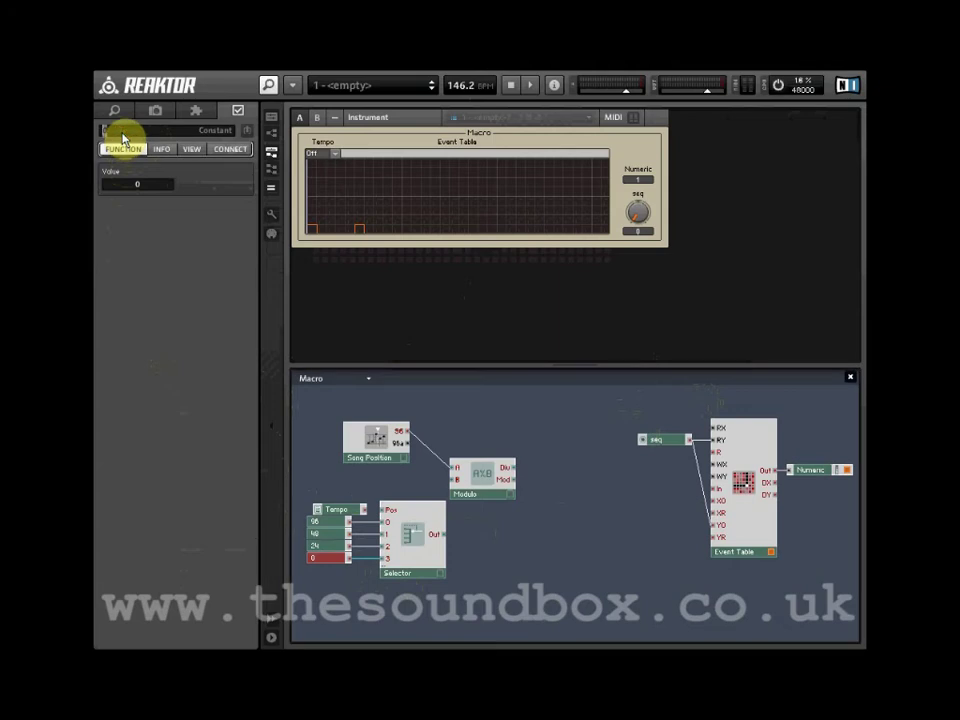
text(12)
key(Return)
Choose 1/1 in the Tempo list and connect its output to the Selector's Pos input, with value hints switched on
click(322, 154)
click(320, 156)
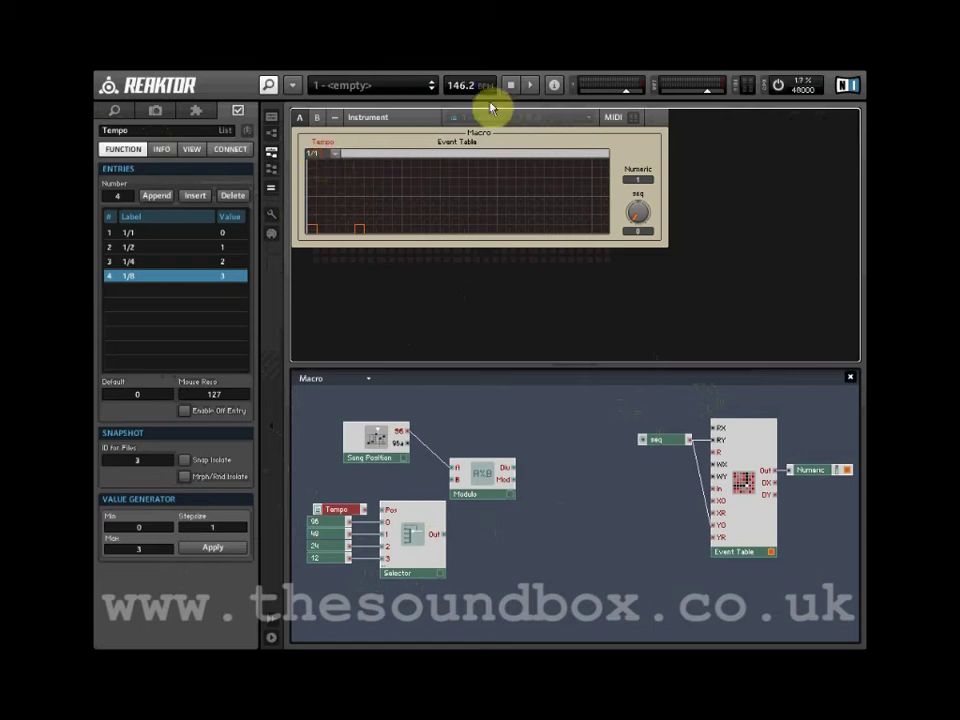
click(554, 86)
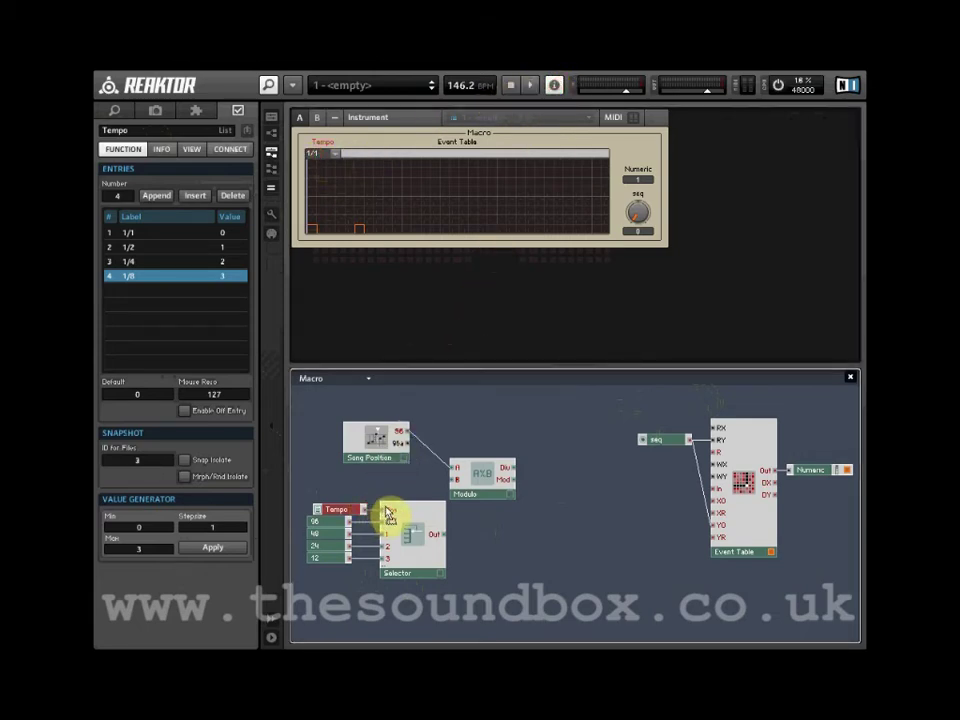
mouse_move(375, 513)
Switch the Tempo list to 1/4 and check the value it sends to the Selector's Pos input
click(328, 155)
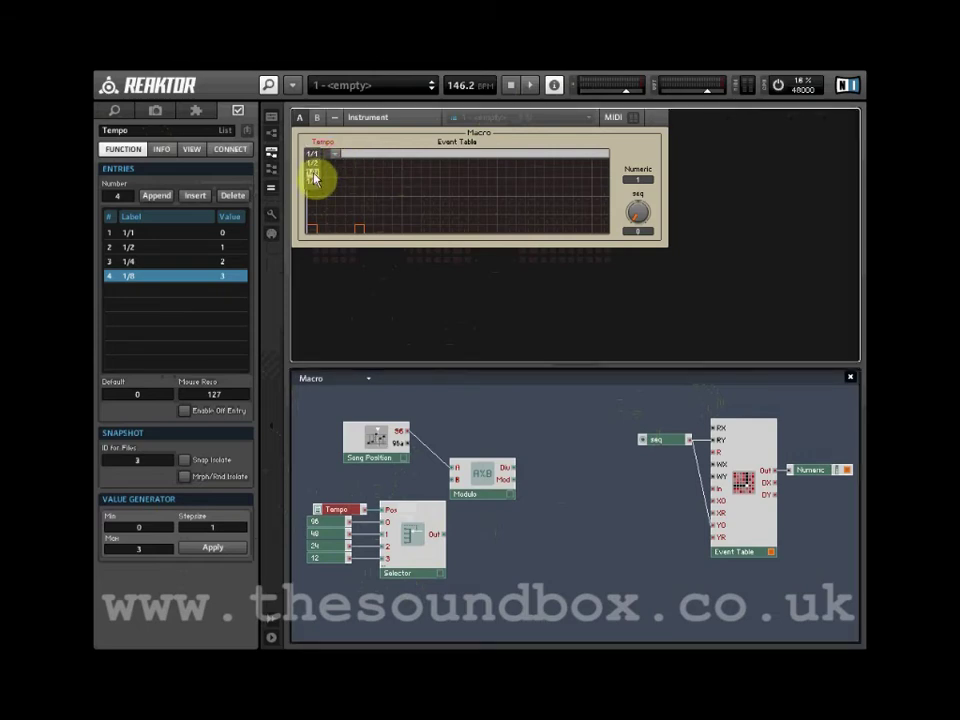
click(317, 171)
mouse_move(374, 515)
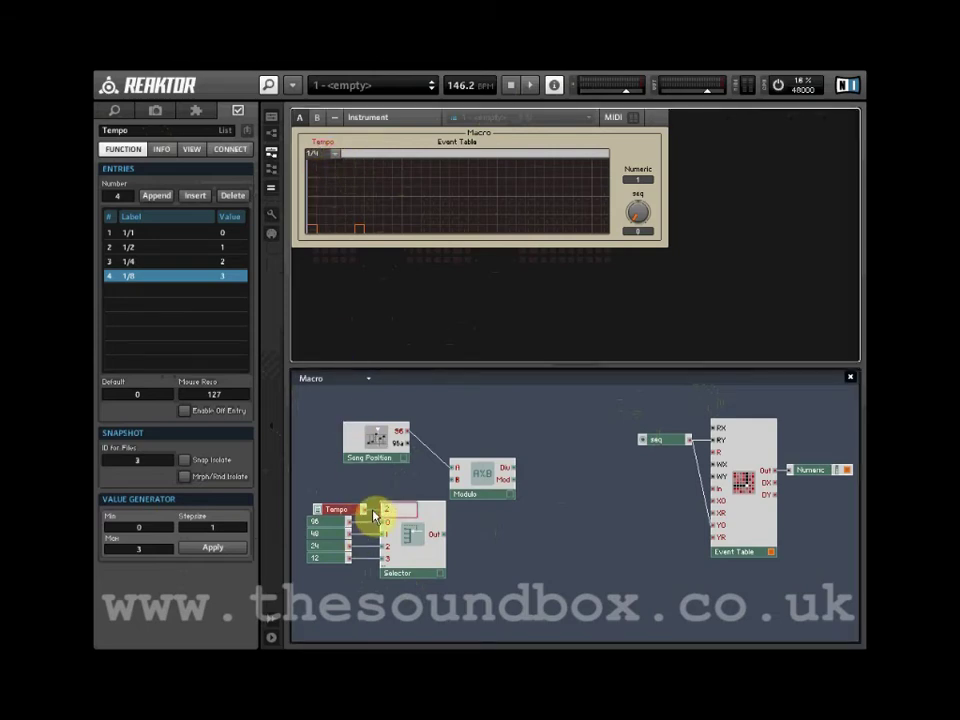
click(338, 548)
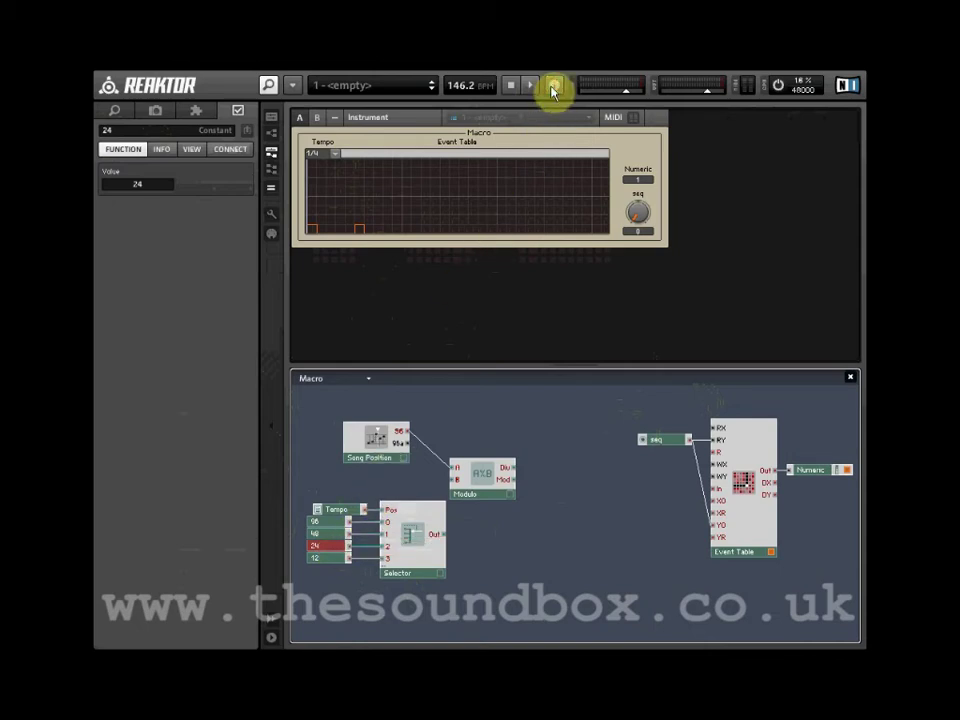
Align the Tempo module above its constants and connect the Selector's Out to the Modulo's B input
click(335, 510)
drag(335, 510, 321, 514)
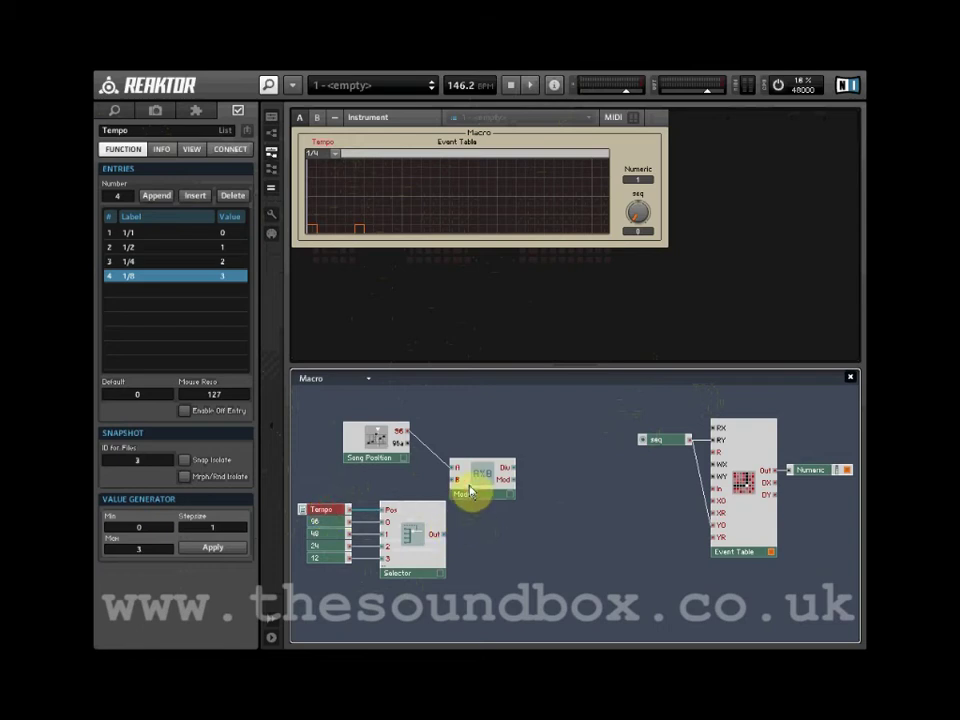
drag(470, 490, 486, 489)
drag(441, 534, 469, 481)
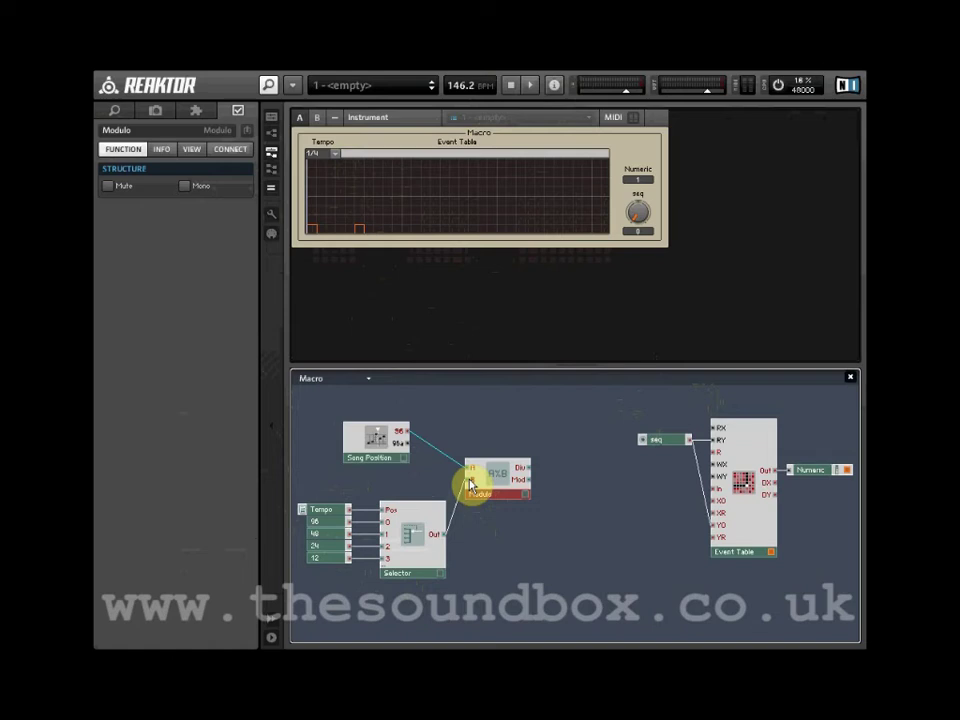
Add a Step Filter module beside the Modulo and connect the Modulo's Div output to the filter's In
right_click(564, 493)
mouse_move(597, 320)
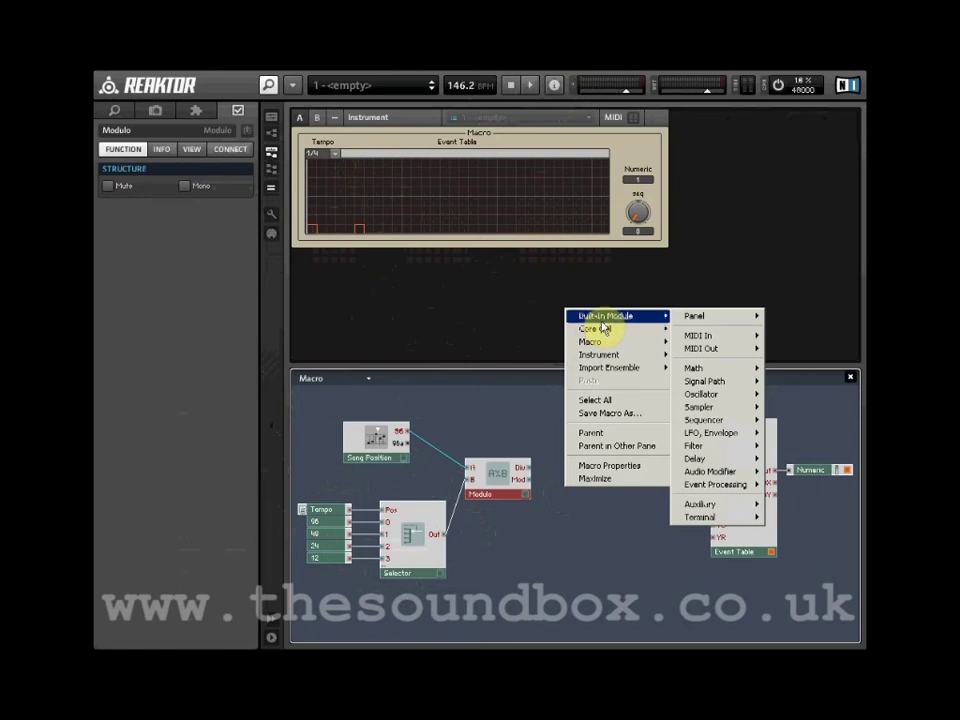
mouse_move(700, 487)
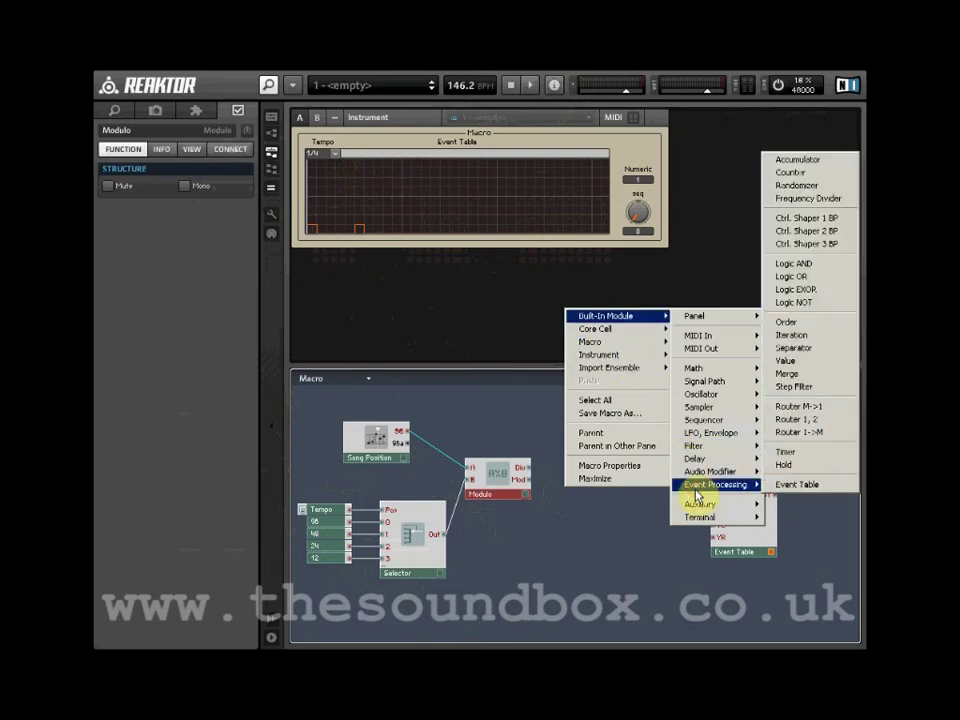
click(805, 387)
drag(498, 483, 488, 485)
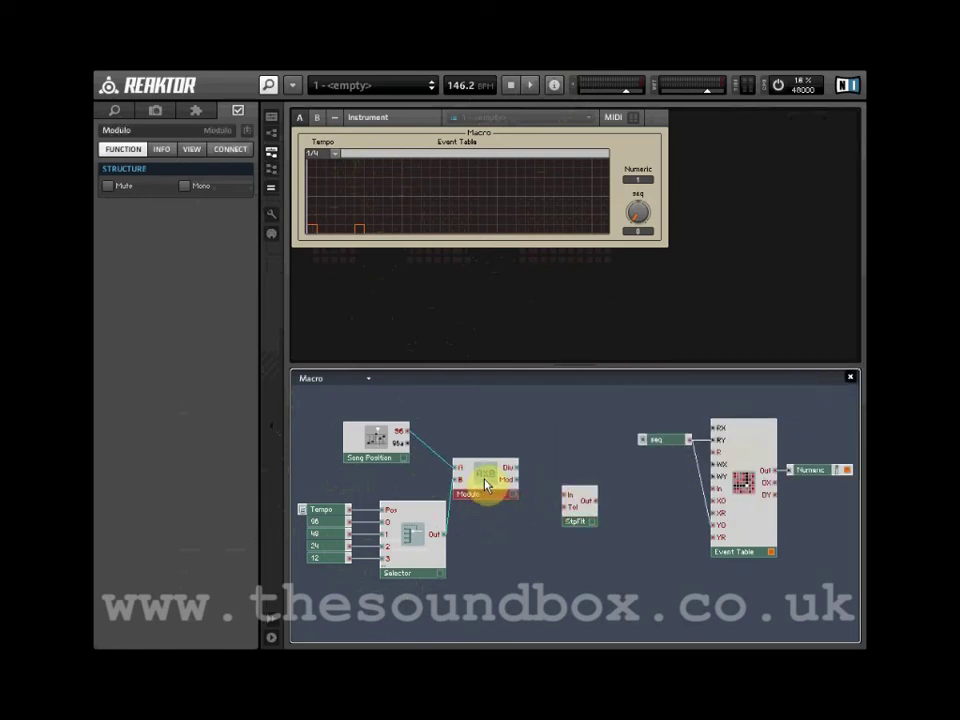
drag(579, 514, 560, 491)
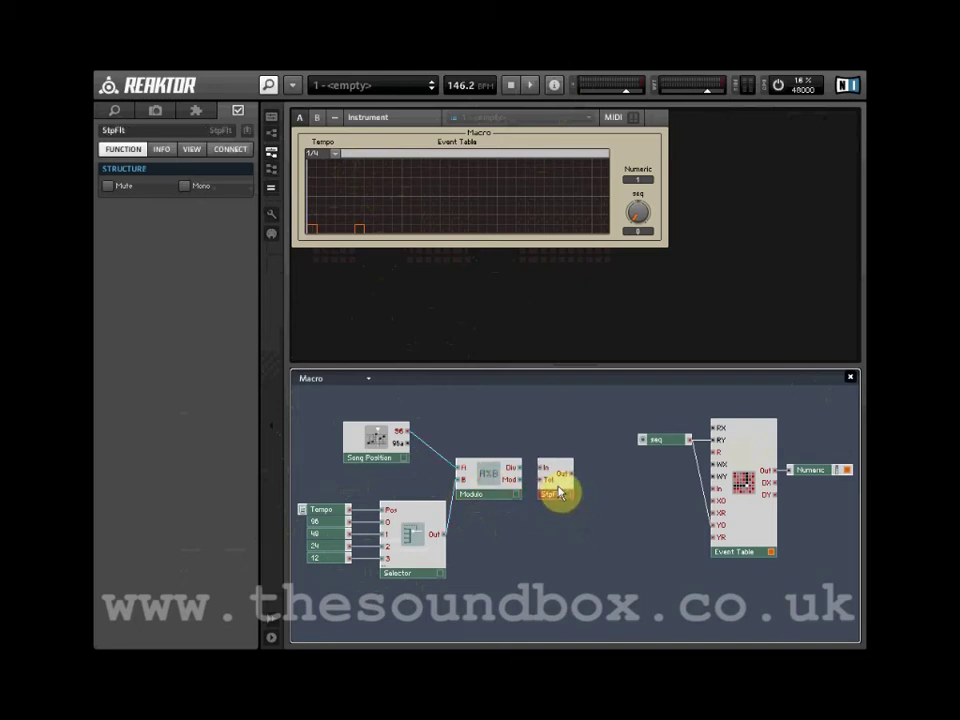
drag(518, 468, 541, 475)
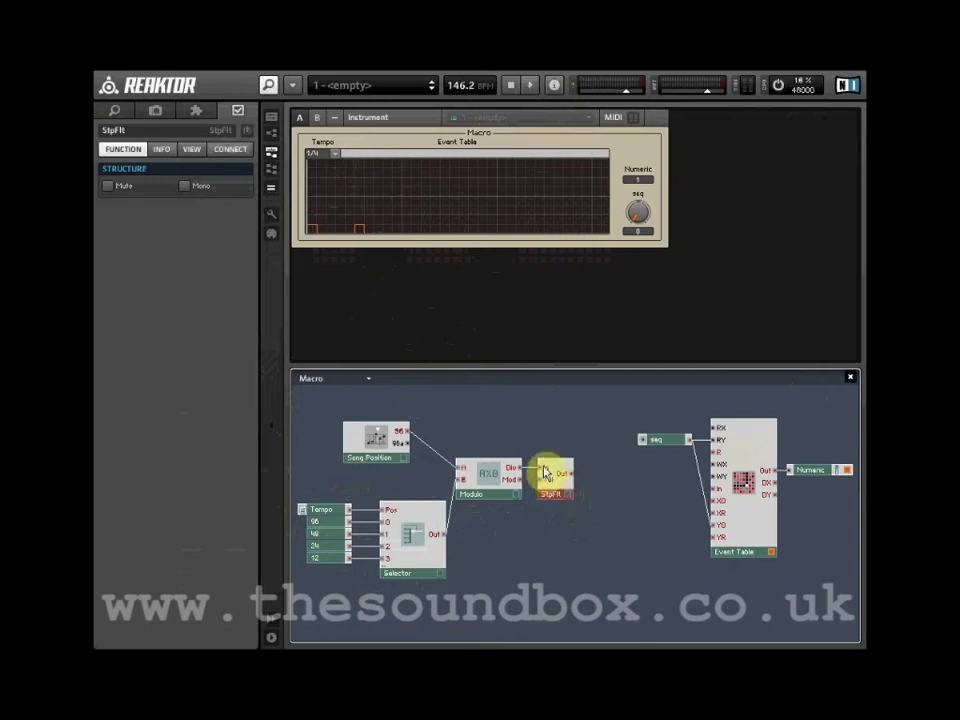
Add a second Modulo module after the Step Filter and connect the filter's Out to its A input
right_click(593, 524)
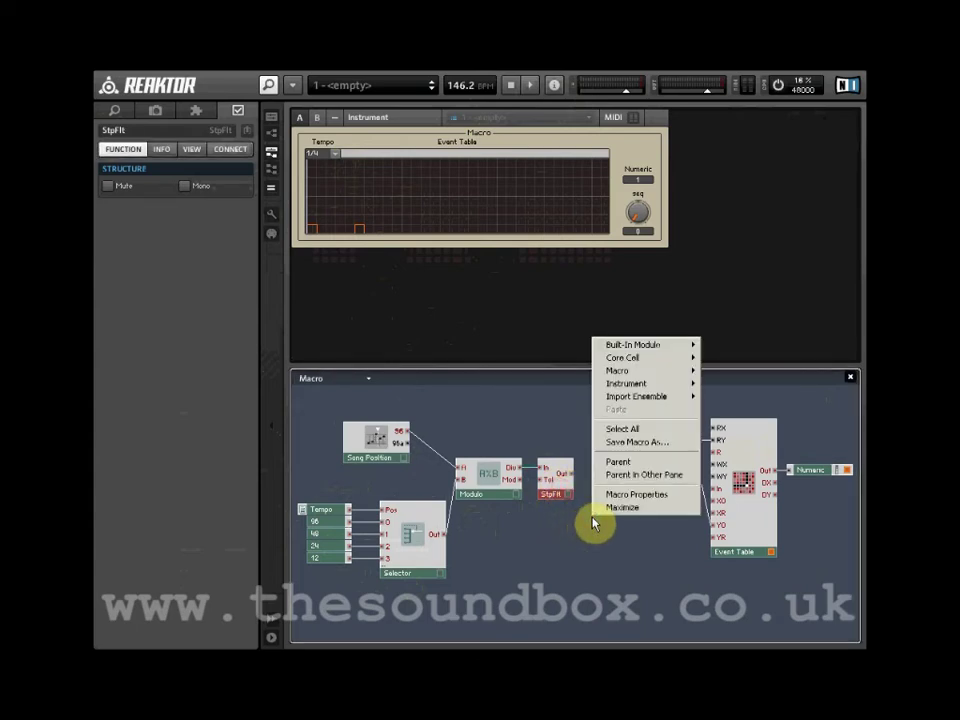
mouse_move(628, 351)
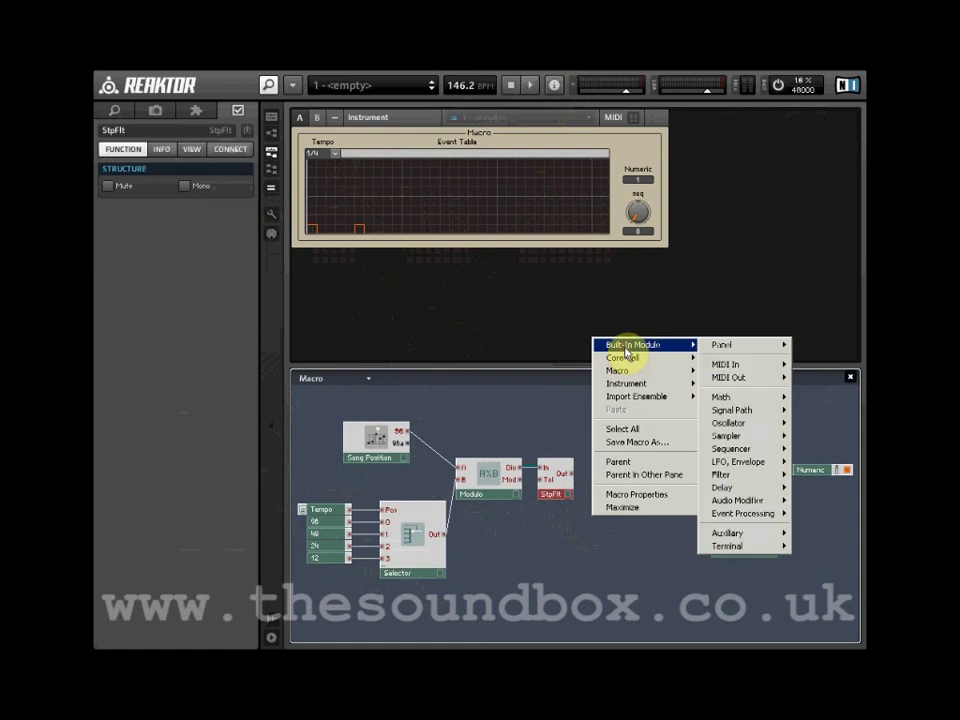
mouse_move(740, 400)
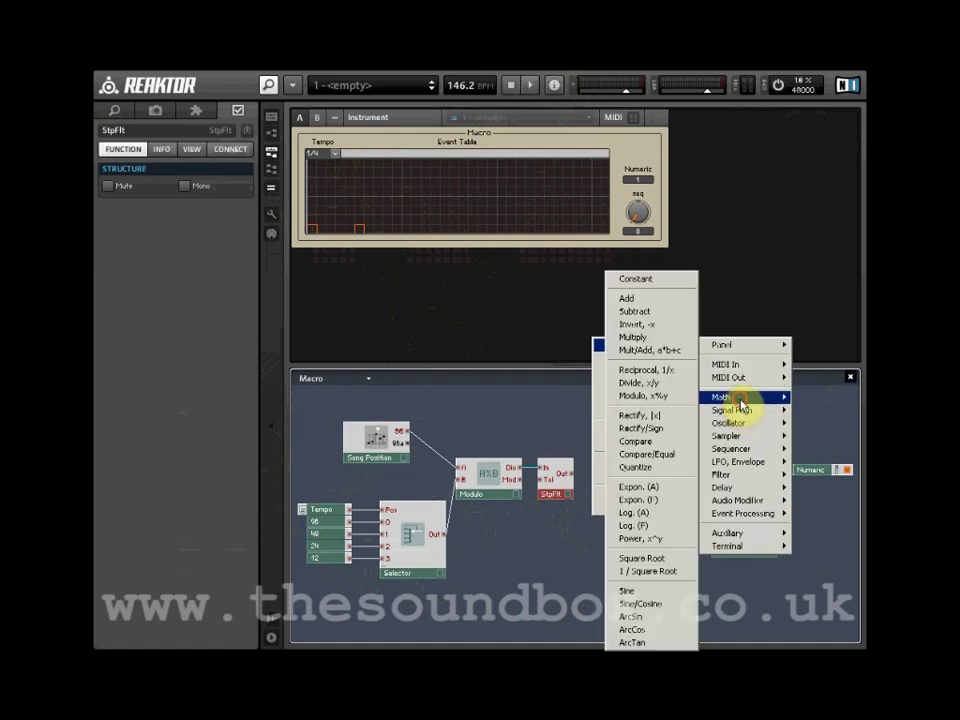
click(664, 396)
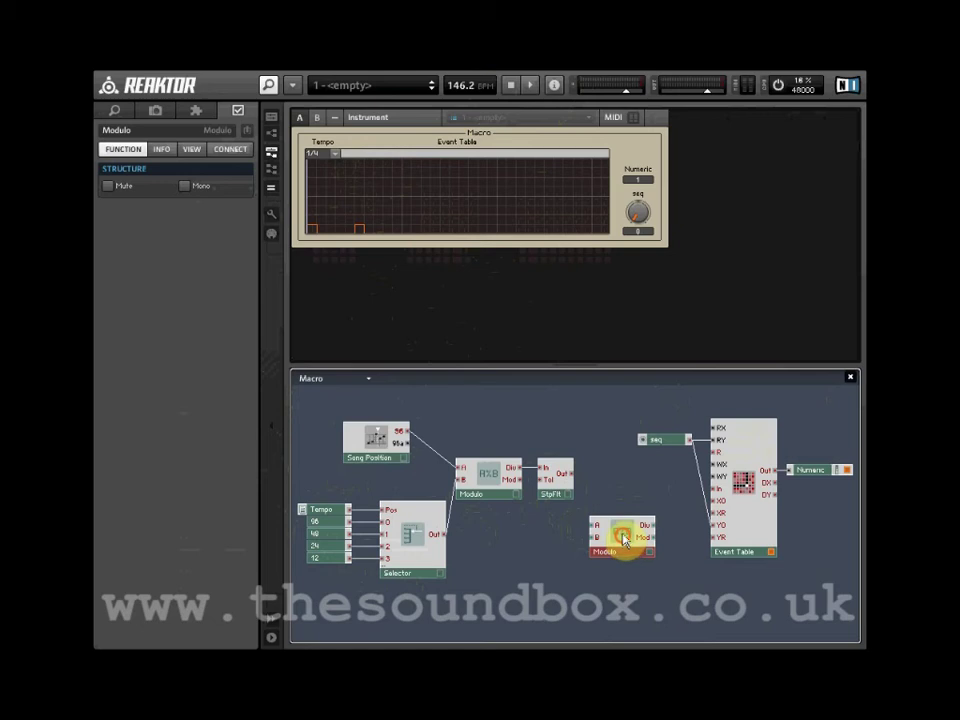
drag(624, 536, 620, 513)
drag(558, 474, 592, 503)
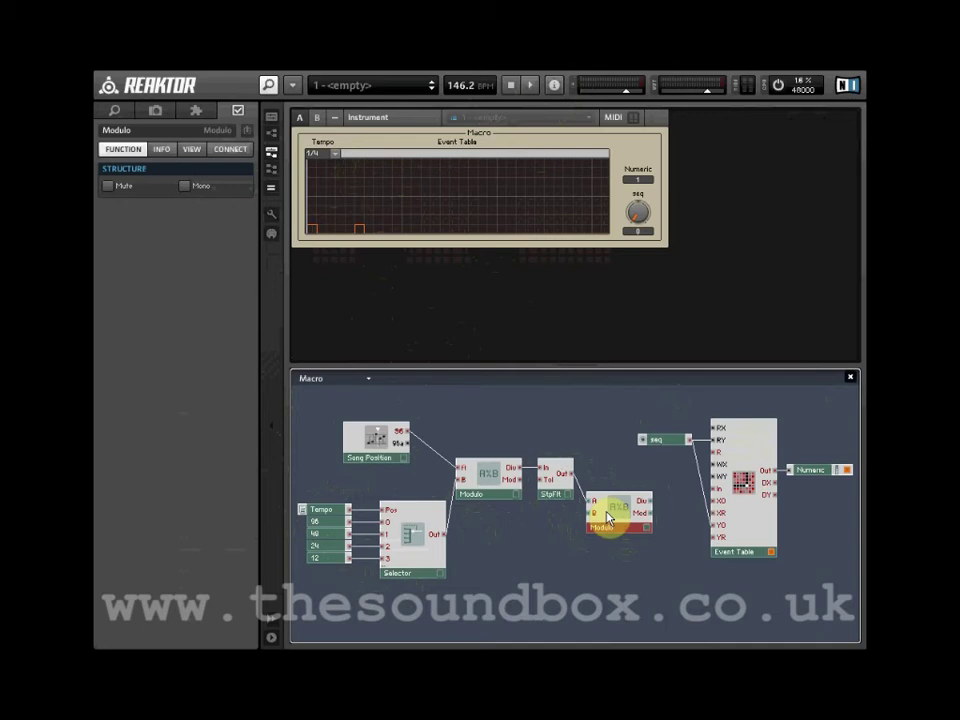
Add a Knob module to the structure below the Step Filter and second Modulo
right_click(560, 543)
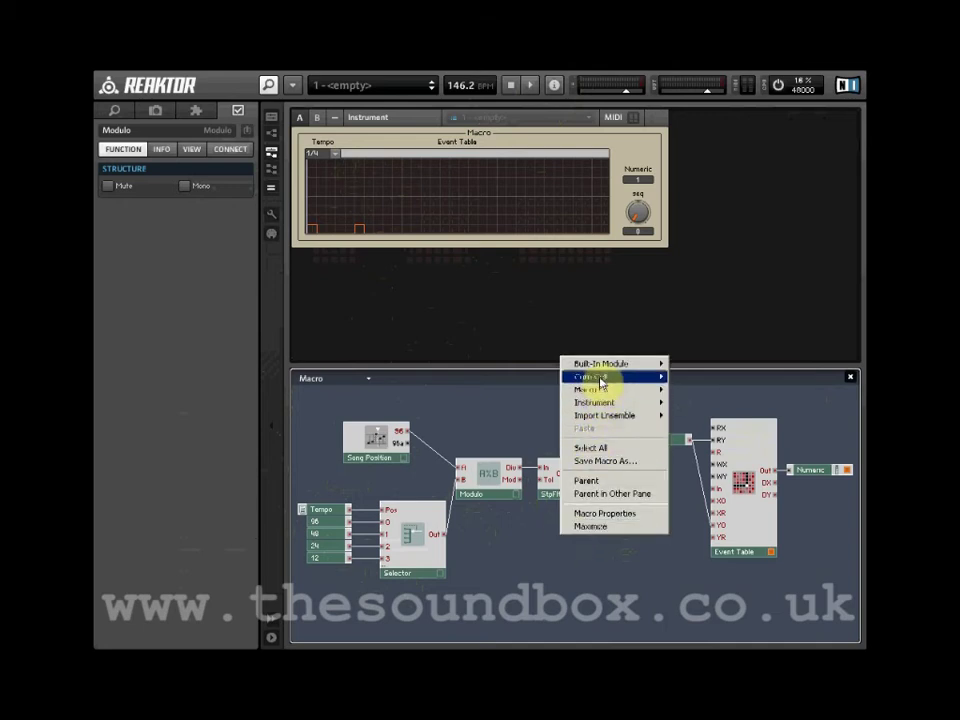
mouse_move(602, 367)
mouse_move(697, 369)
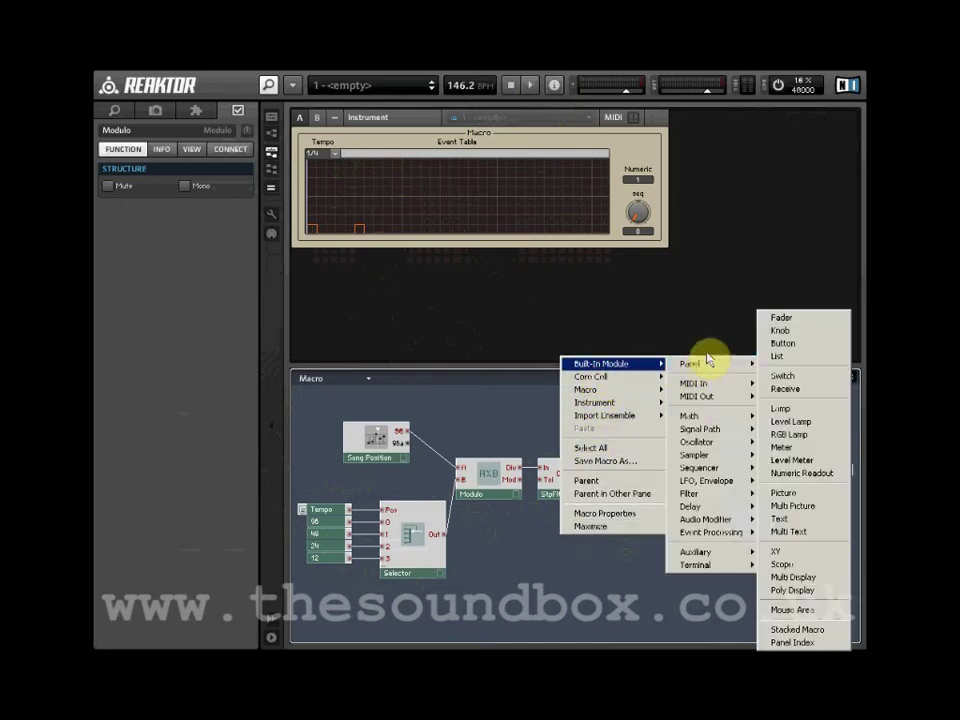
click(772, 338)
drag(583, 540, 551, 566)
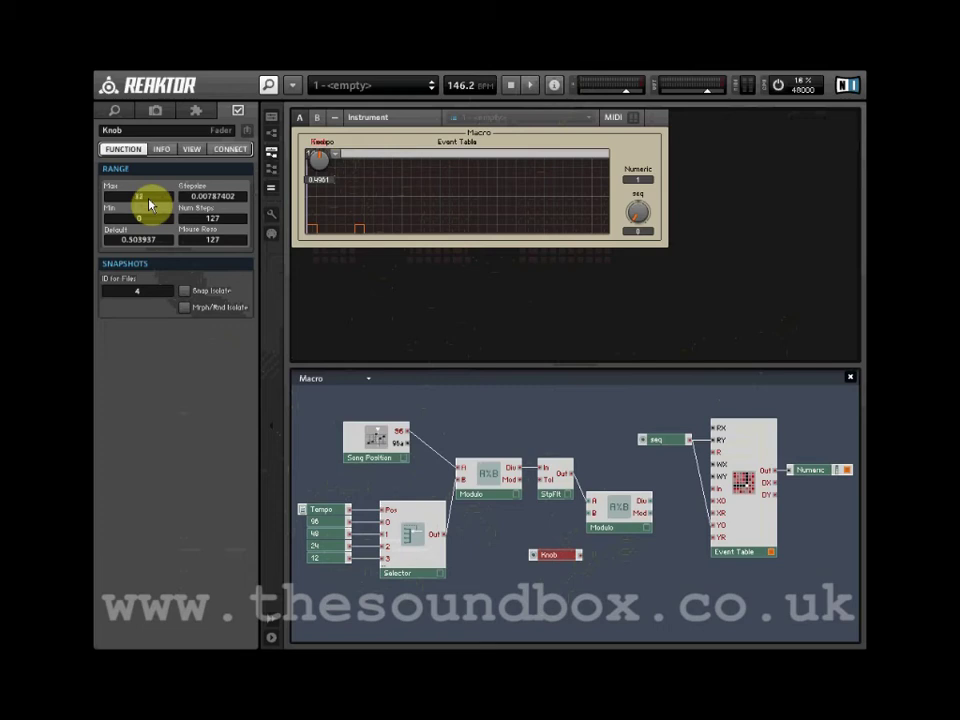
Set the new knob's maximum to 32 and its number of steps to 32
text(2)
key(Return)
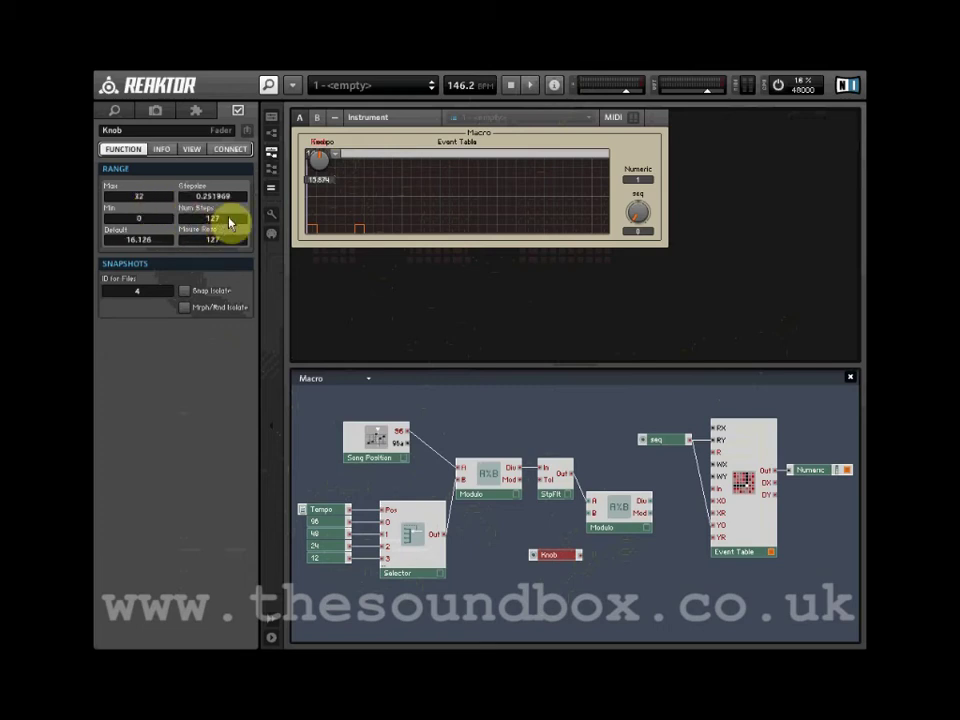
text(32)
key(Return)
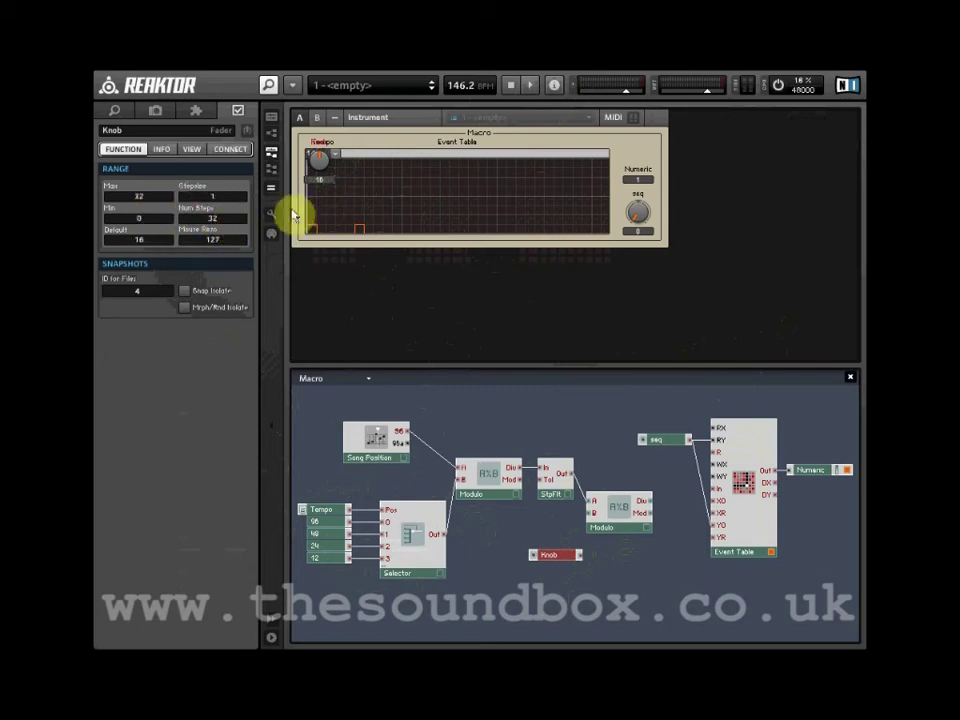
Arrange the panel controls by placing the new knob below seq and the Tempo list above the Numeric display
drag(318, 146, 638, 246)
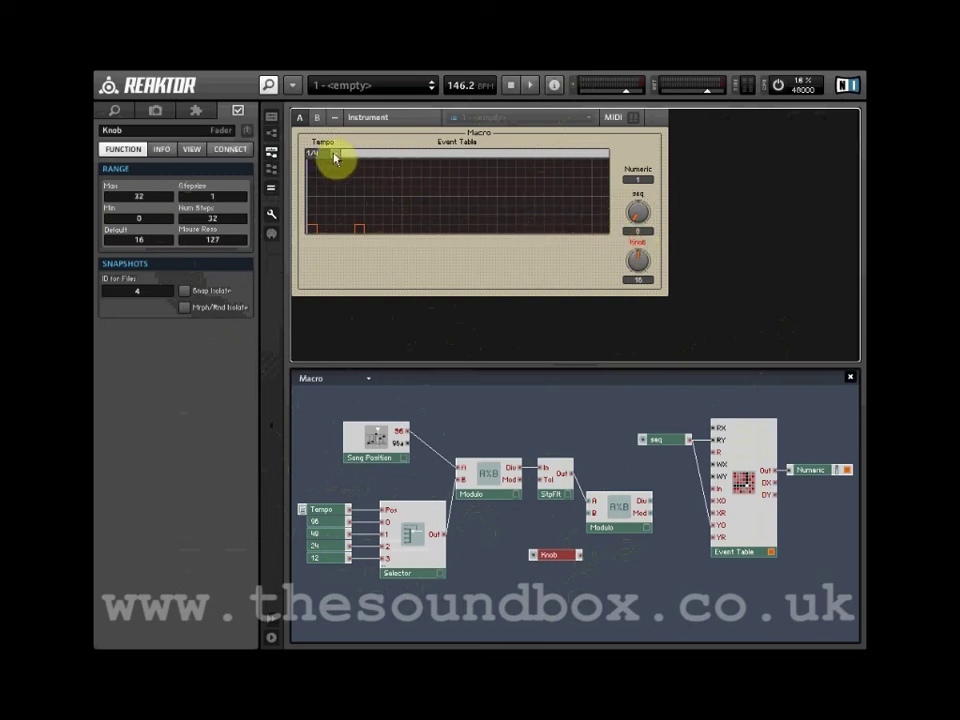
click(323, 143)
drag(380, 148, 640, 148)
Rename the new knob as Steps
click(636, 256)
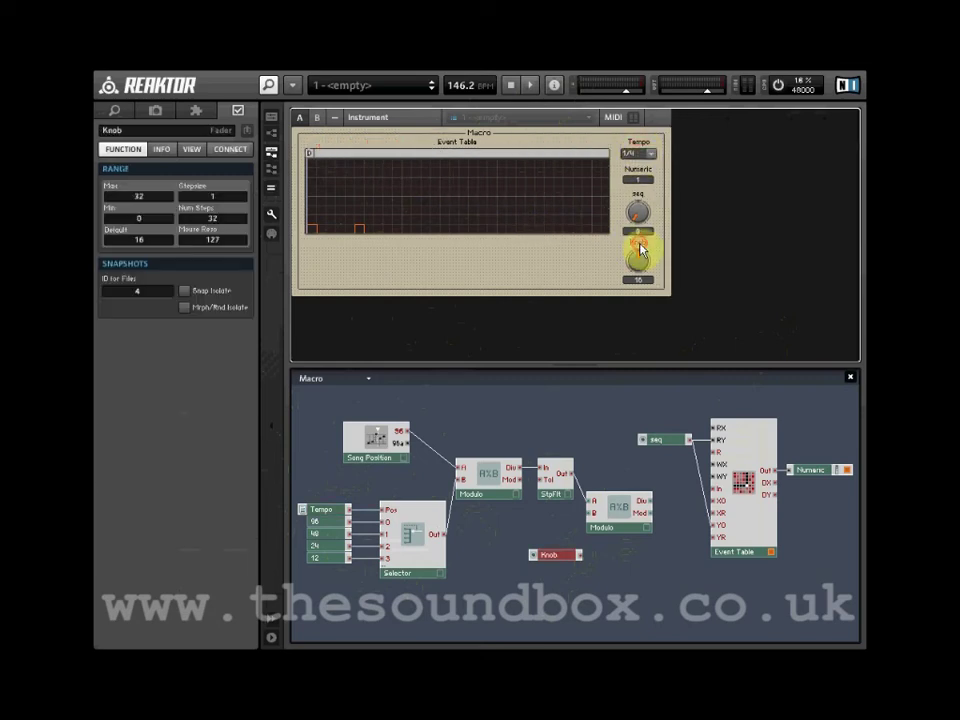
click(130, 131)
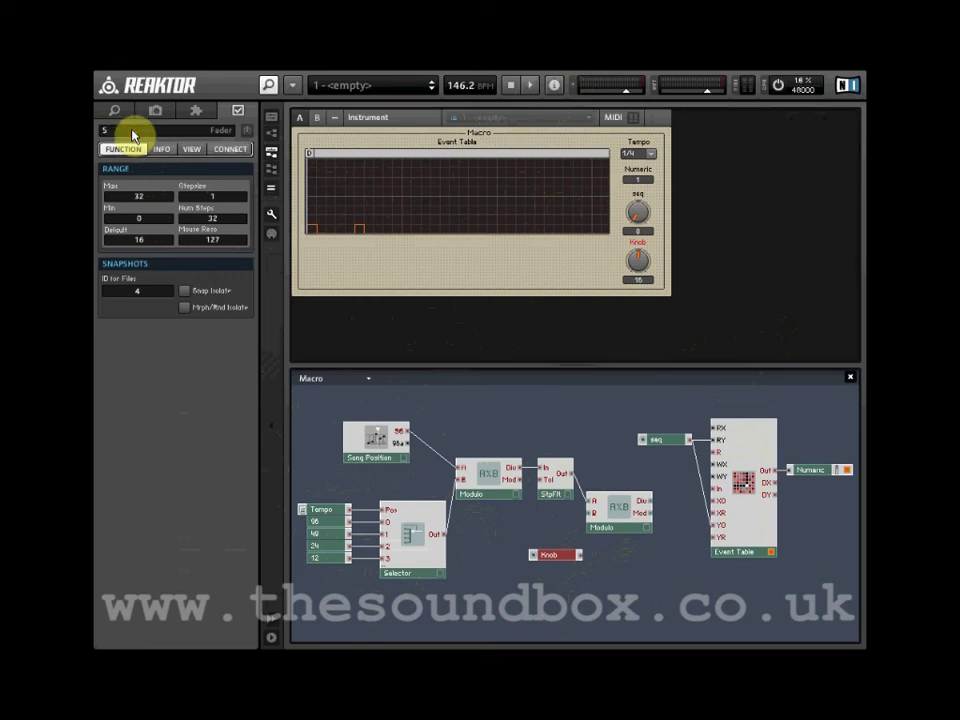
text(Steps)
key(Return)
Connect the Steps knob to the second Modulo's B input and the Event Table's XR input
drag(712, 517, 713, 525)
drag(583, 560, 720, 514)
drag(578, 561, 544, 555)
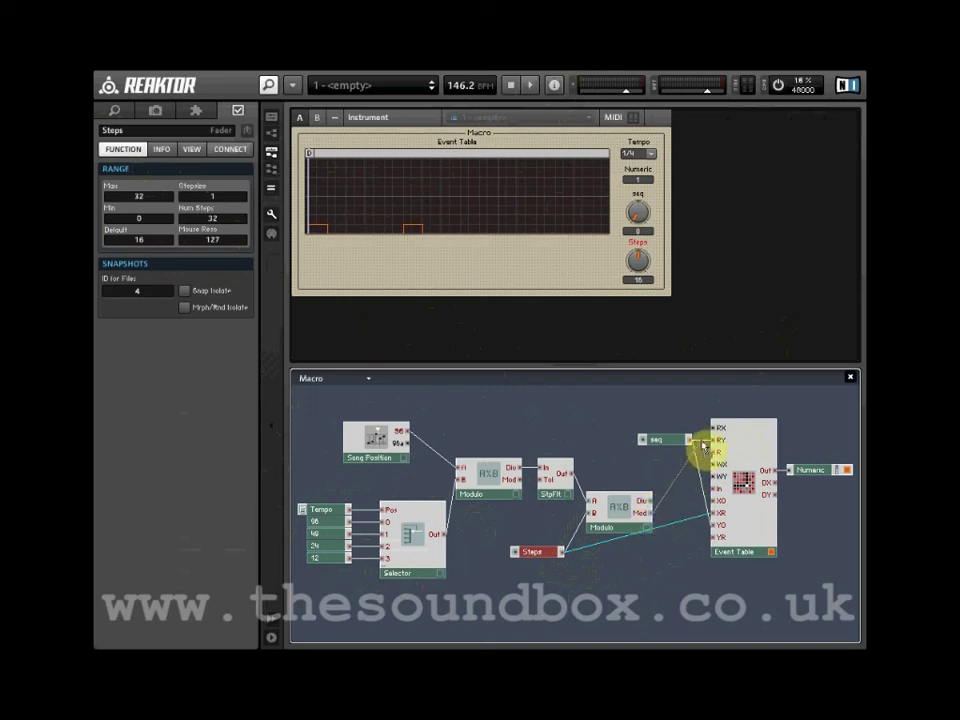
Connect the second Modulo's Mod output to the Event Table's RX and R inputs and reposition the Modulo slightly
drag(713, 428, 714, 462)
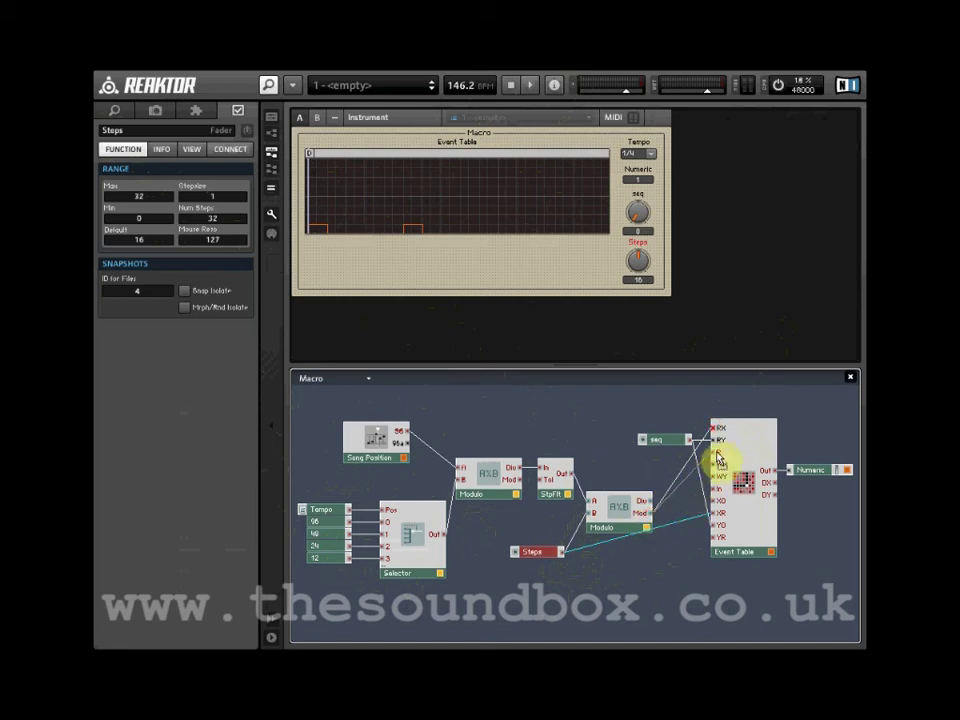
click(620, 515)
drag(620, 515, 624, 508)
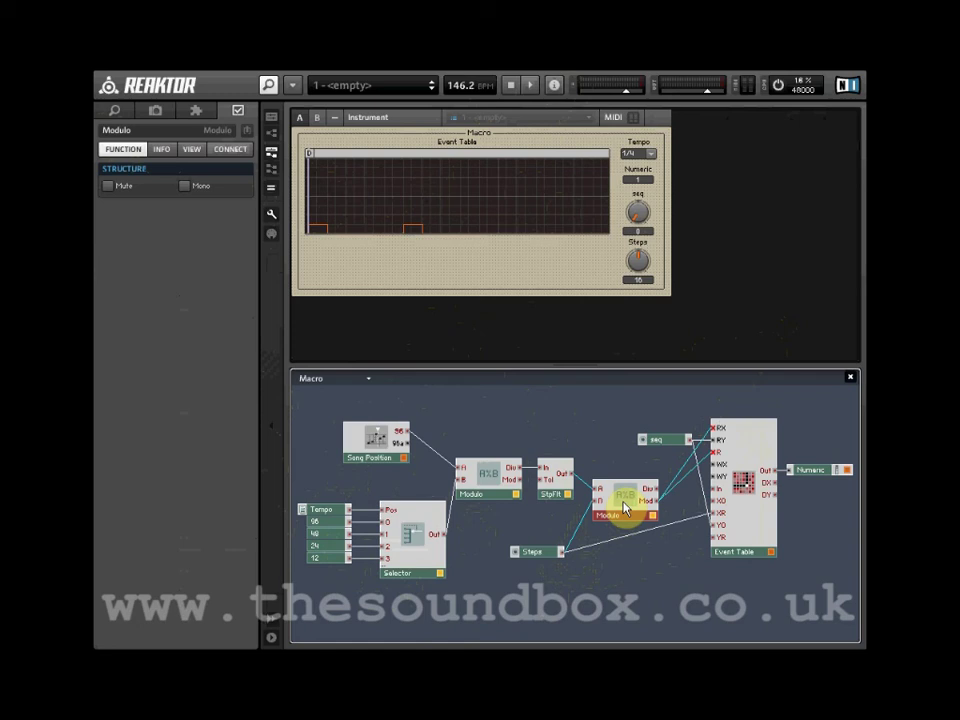
Review the Event Table's X Auto Fit and alignment settings and its table size
click(750, 522)
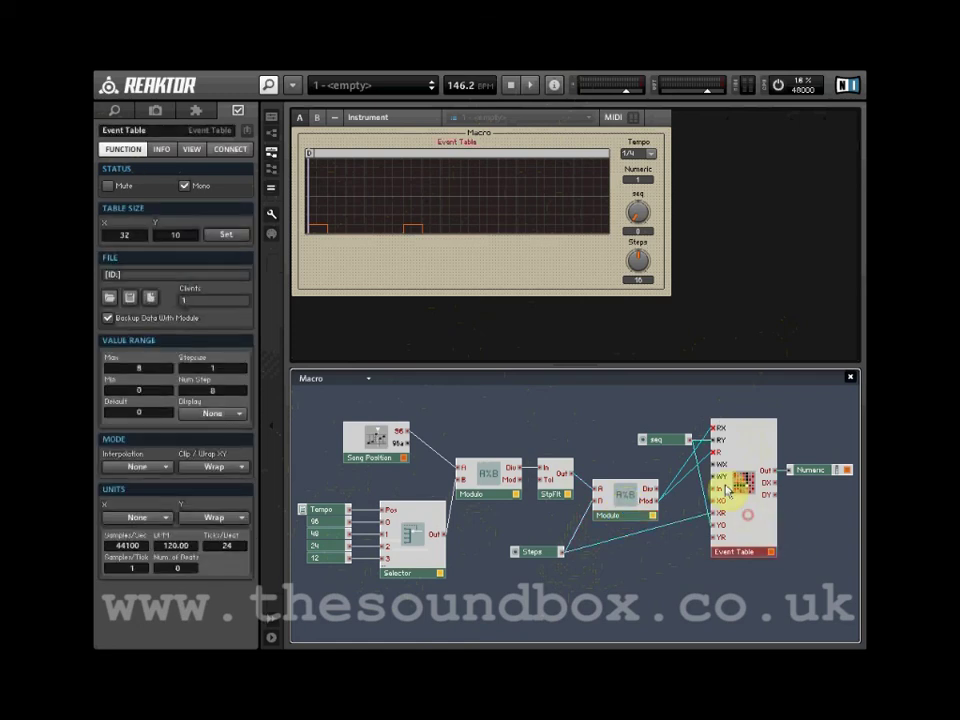
click(191, 149)
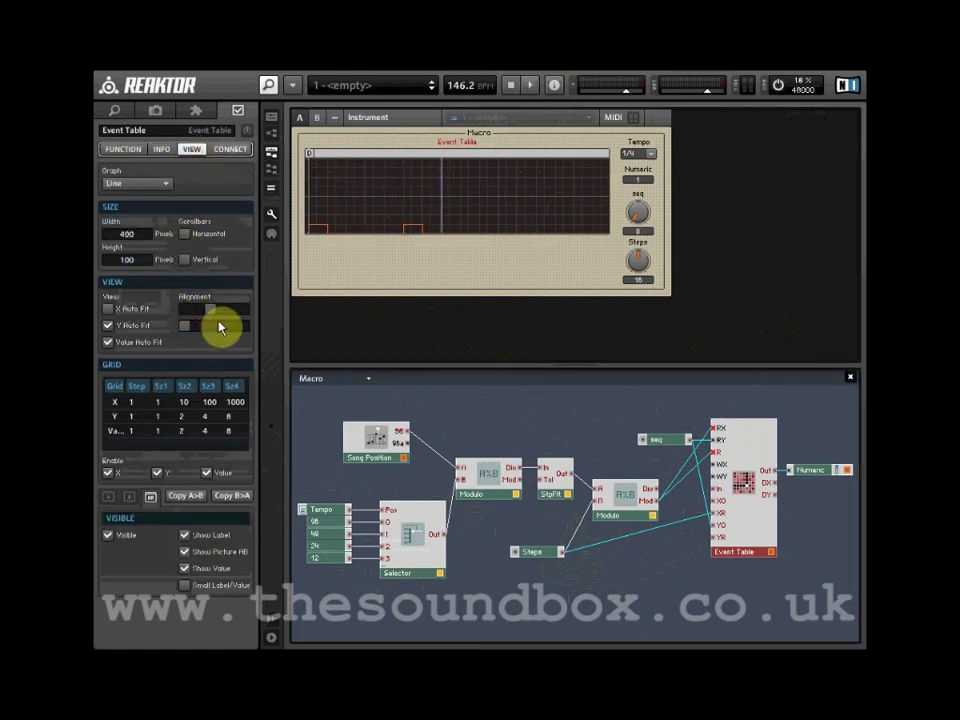
click(108, 310)
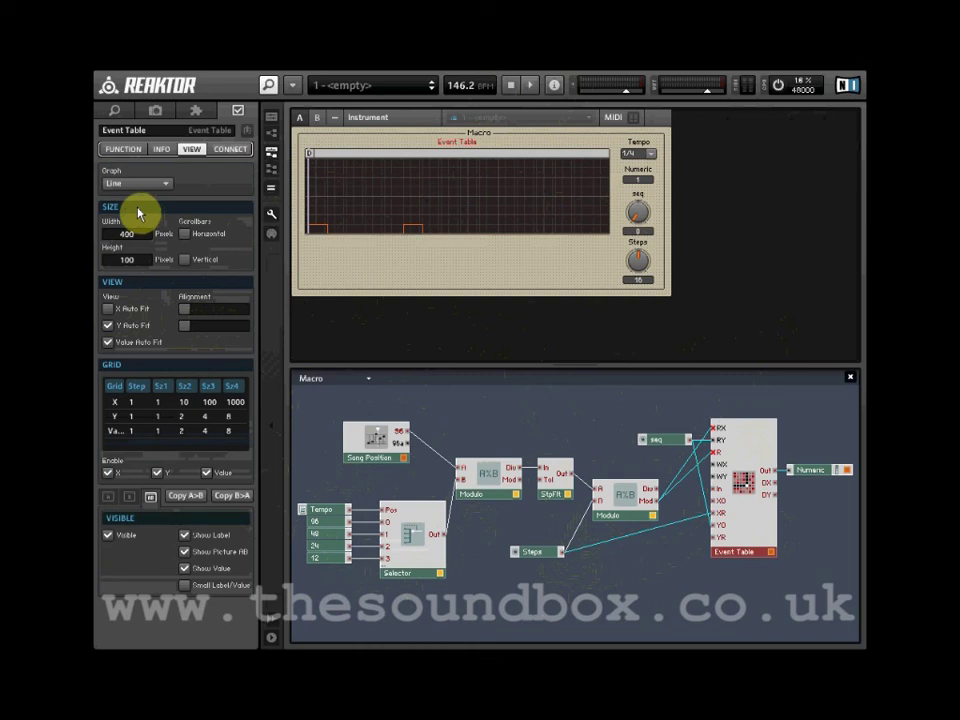
click(126, 150)
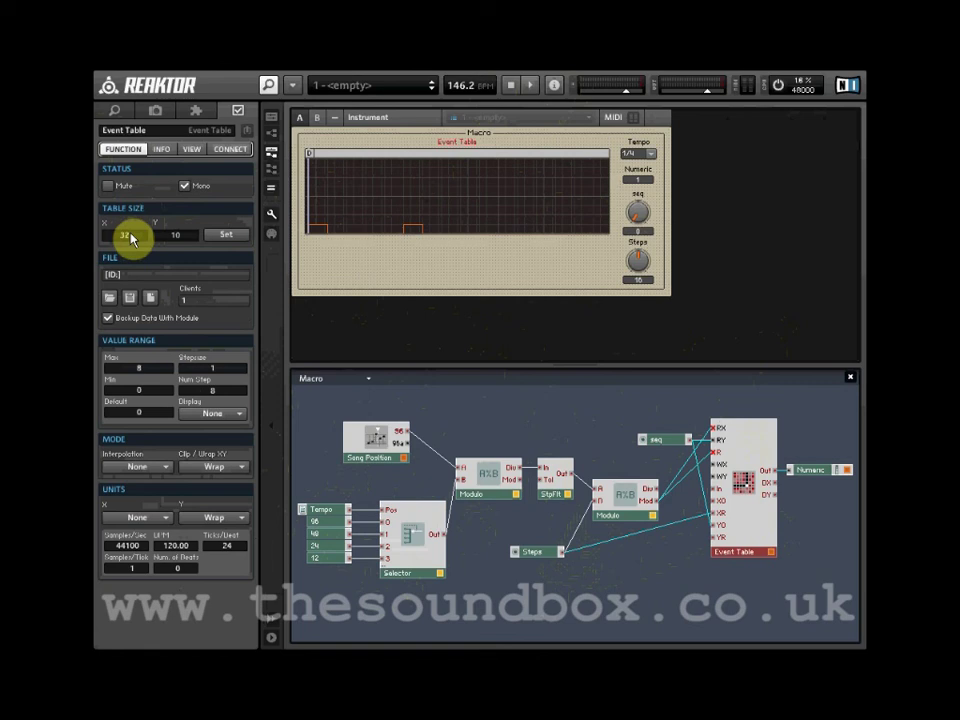
Set the second Modulo and the Step Filter to Mono
click(617, 507)
right_click(619, 506)
key(Escape)
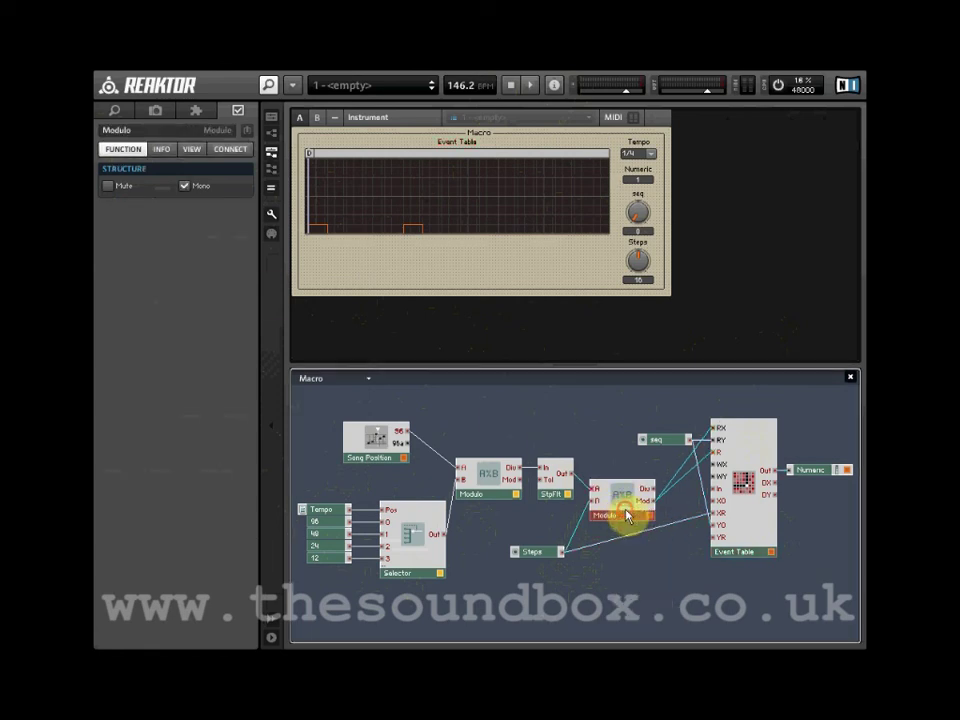
right_click(553, 487)
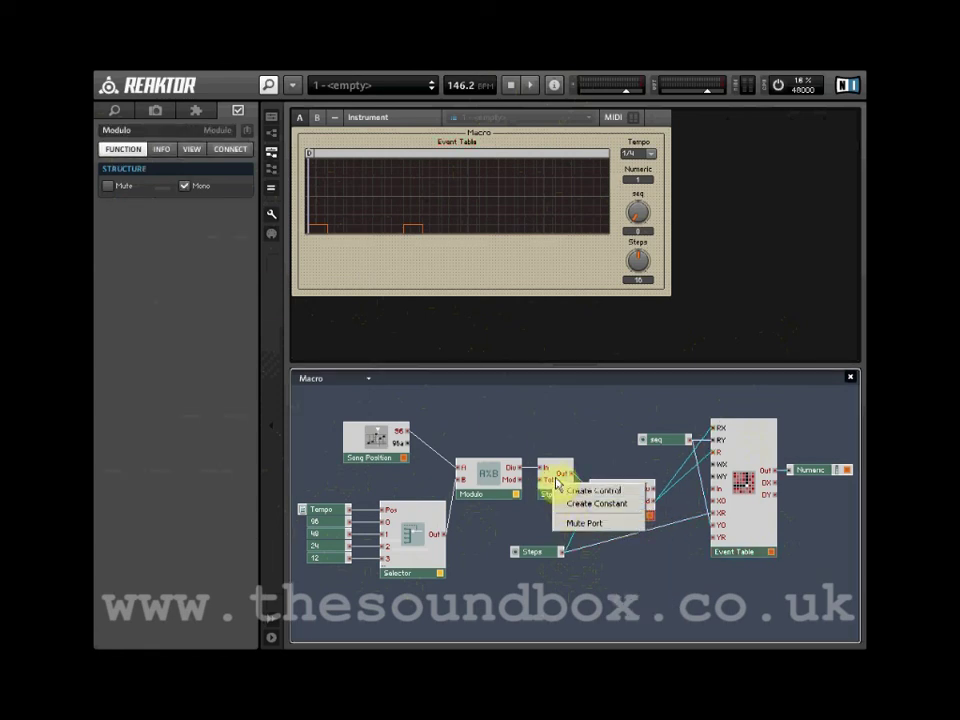
click(555, 475)
right_click(555, 486)
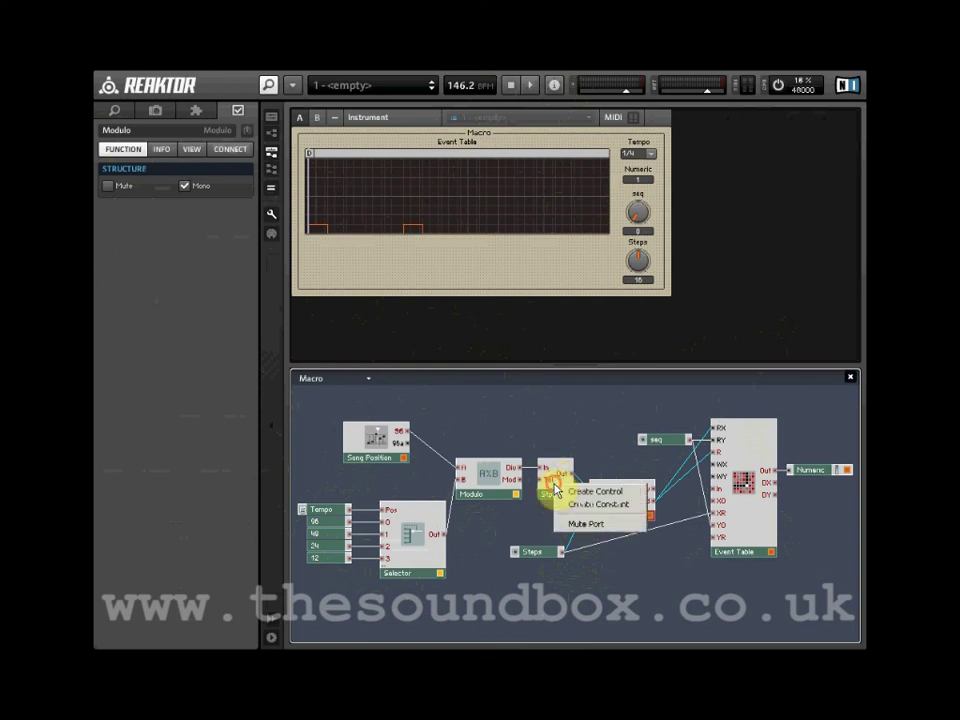
click(553, 497)
right_click(556, 498)
key(Escape)
Set the first Modulo and the Selector to Mono
click(492, 488)
right_click(495, 492)
key(Escape)
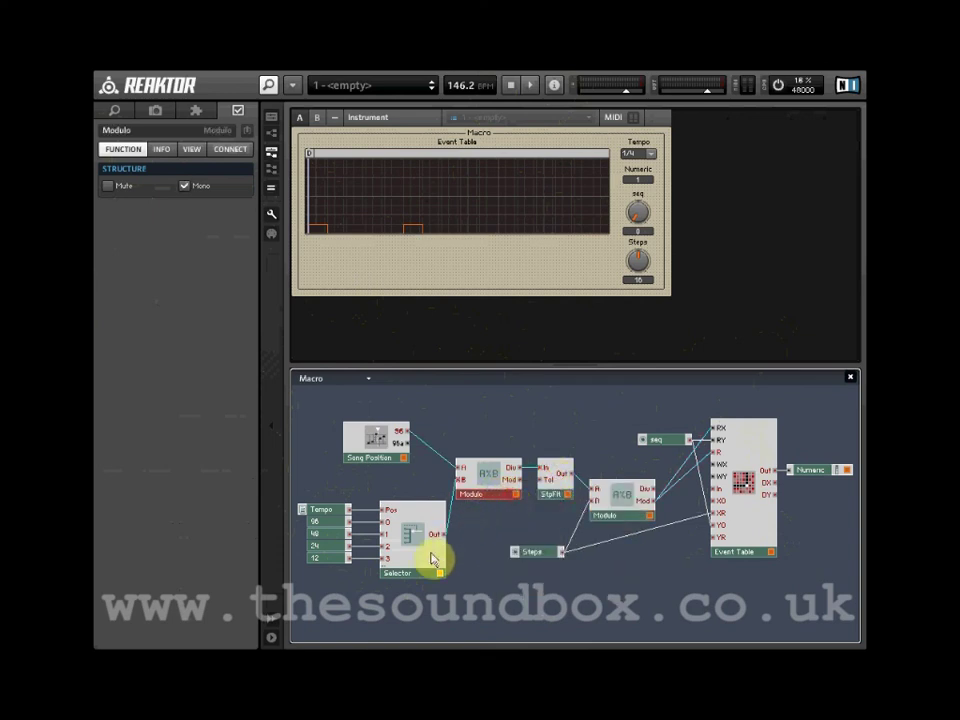
click(433, 560)
right_click(430, 545)
key(Escape)
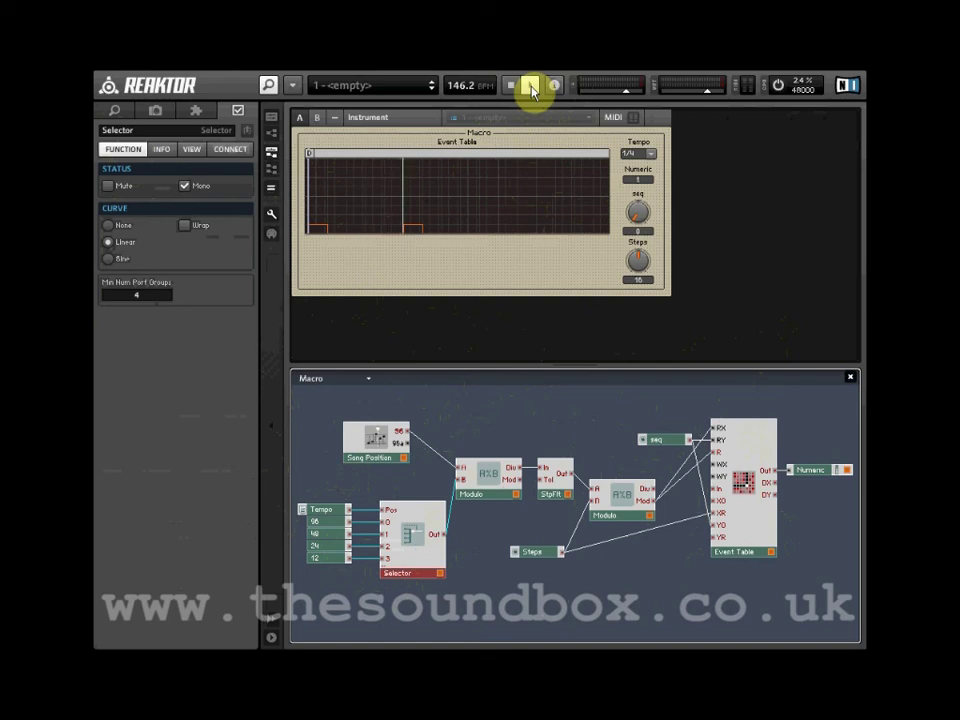
With the sequence playing, switch on the fourth and eighth steps in the Event Table
click(475, 230)
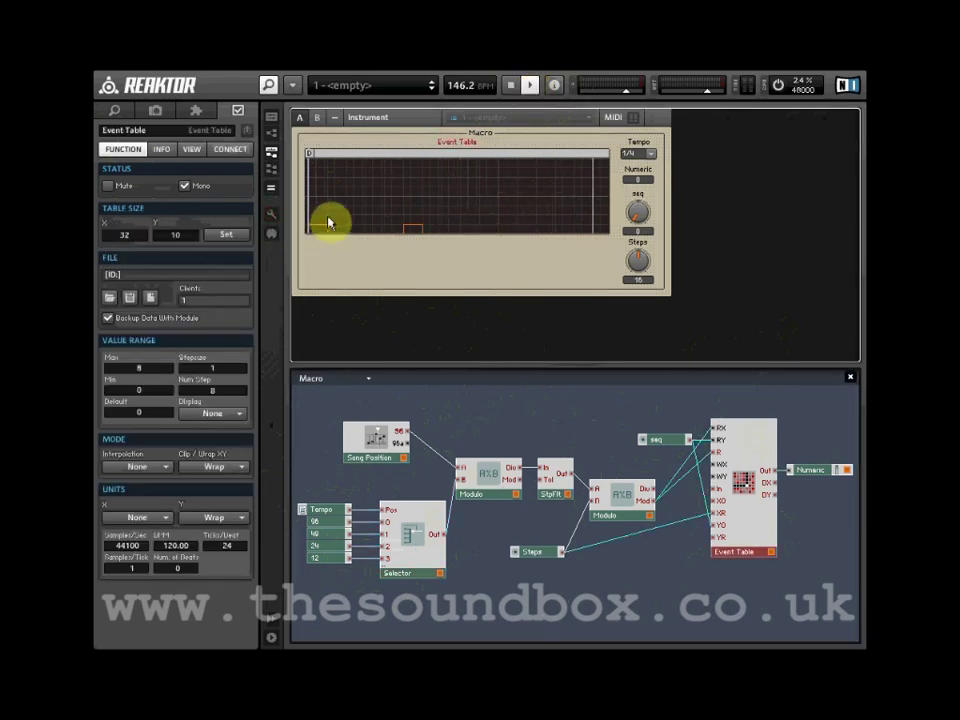
click(376, 232)
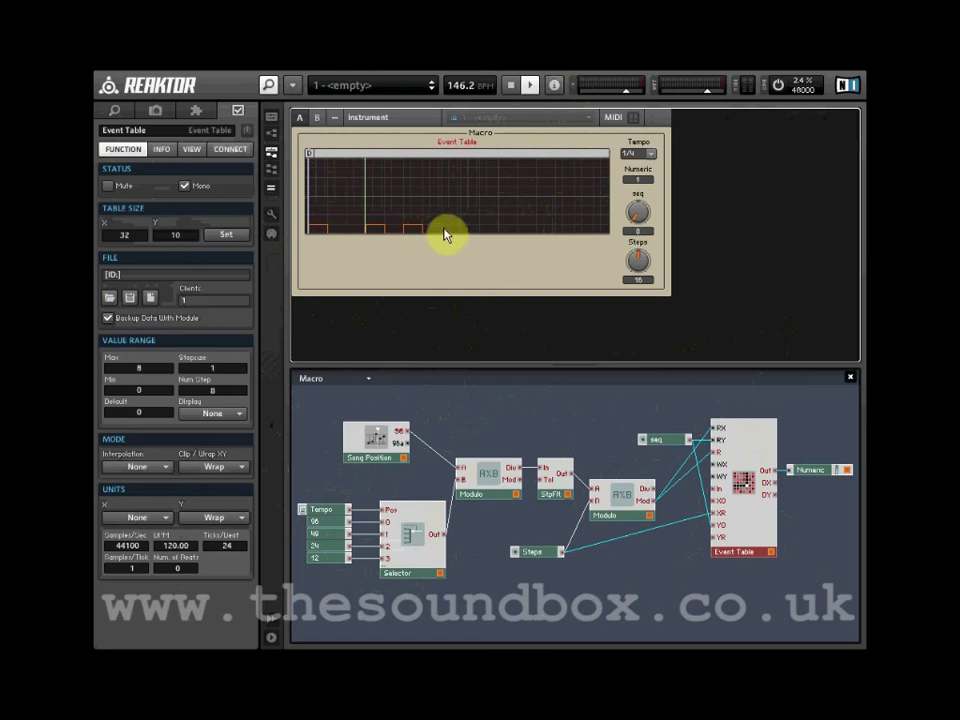
click(450, 231)
Set the Steps knob to 22 and switch on the 12th and 15th steps in the Event Table
mouse_move(637, 262)
mouse_down()
mouse_move(643, 283)
mouse_move(636, 261)
mouse_up()
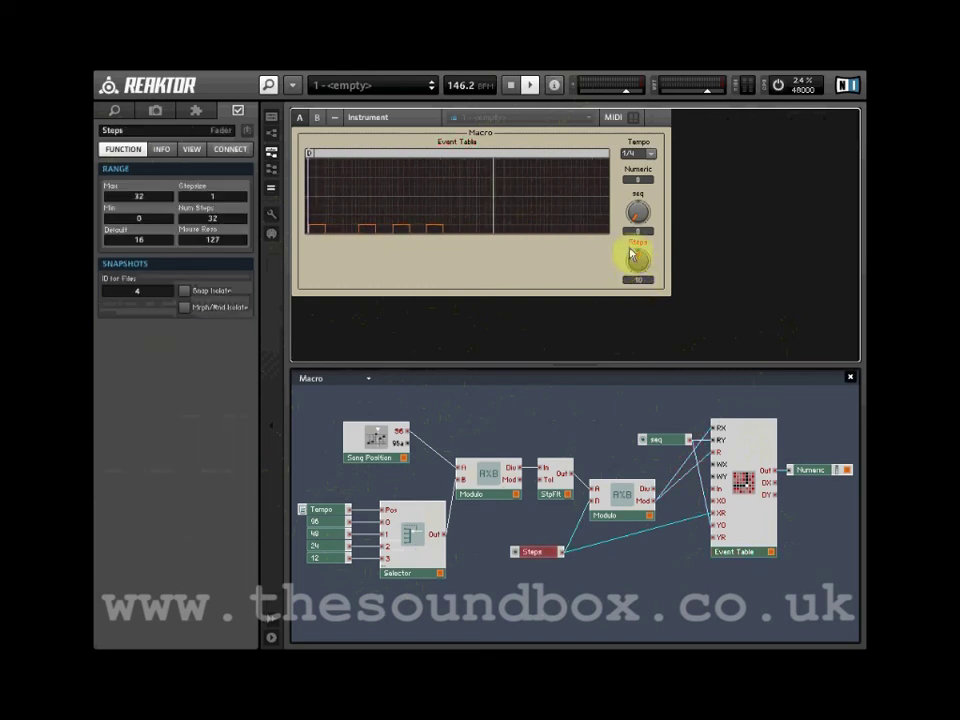
click(506, 233)
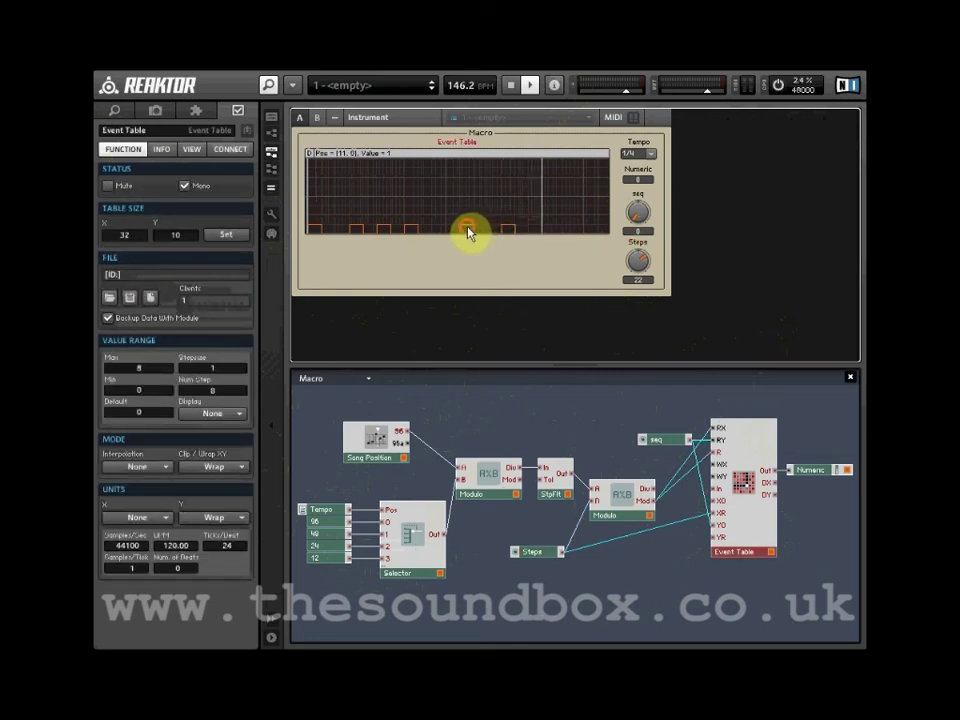
Try the 1/8 Tempo division during playback and finish with the Tempo set to 1/1
click(650, 157)
click(630, 181)
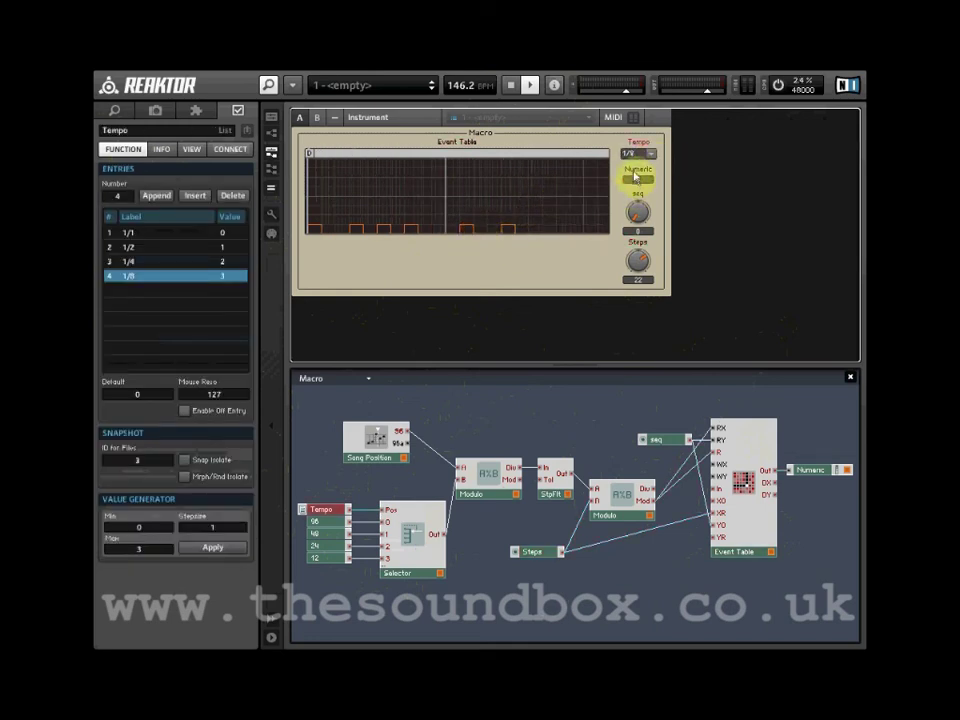
click(636, 156)
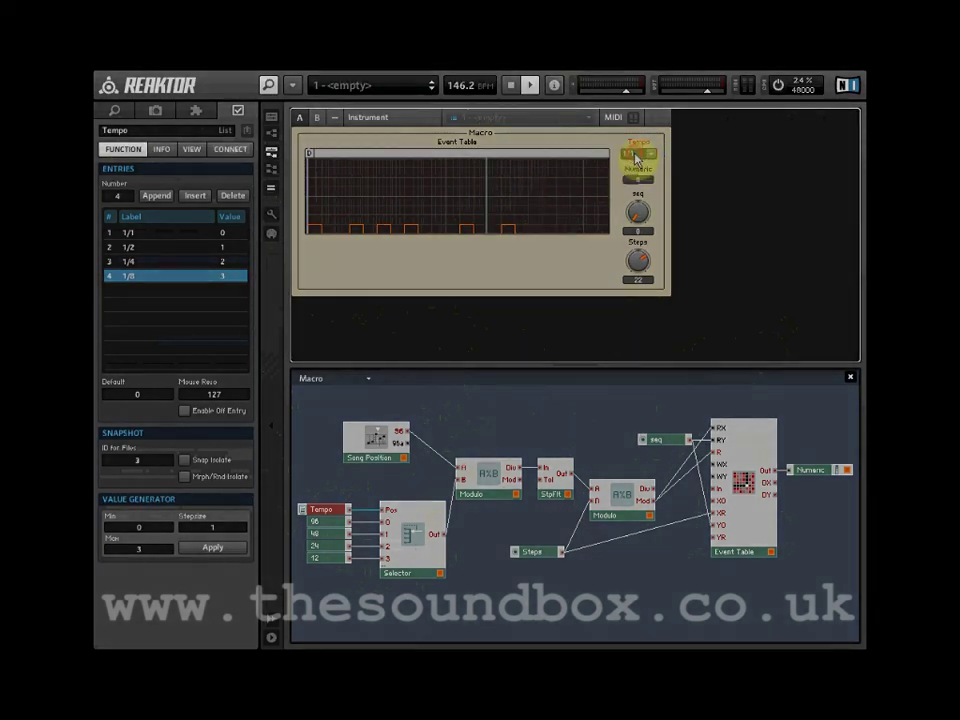
click(636, 156)
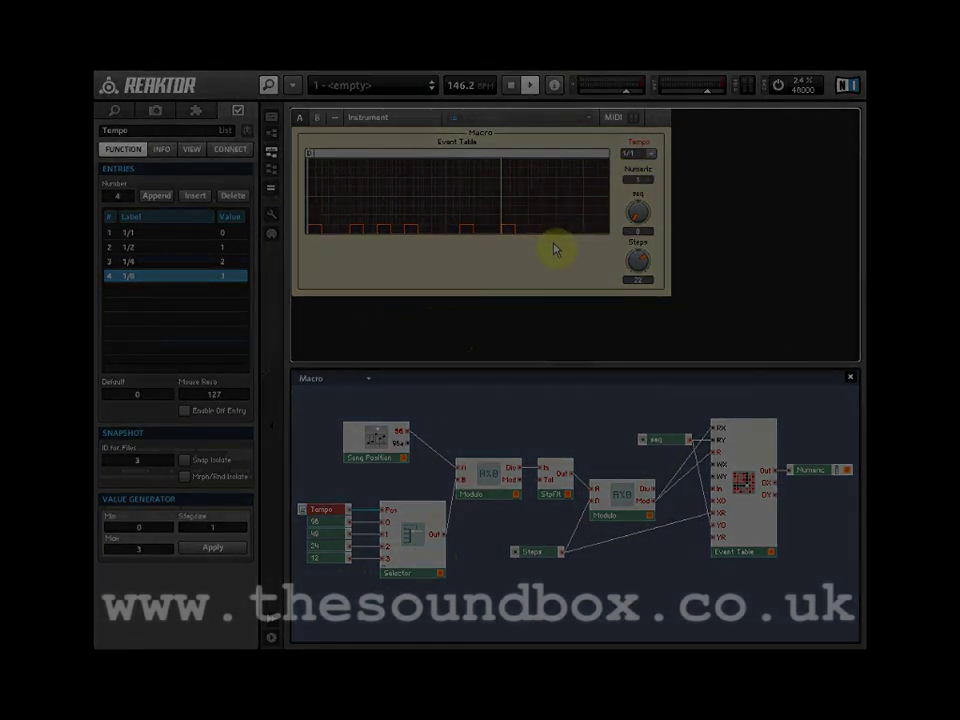